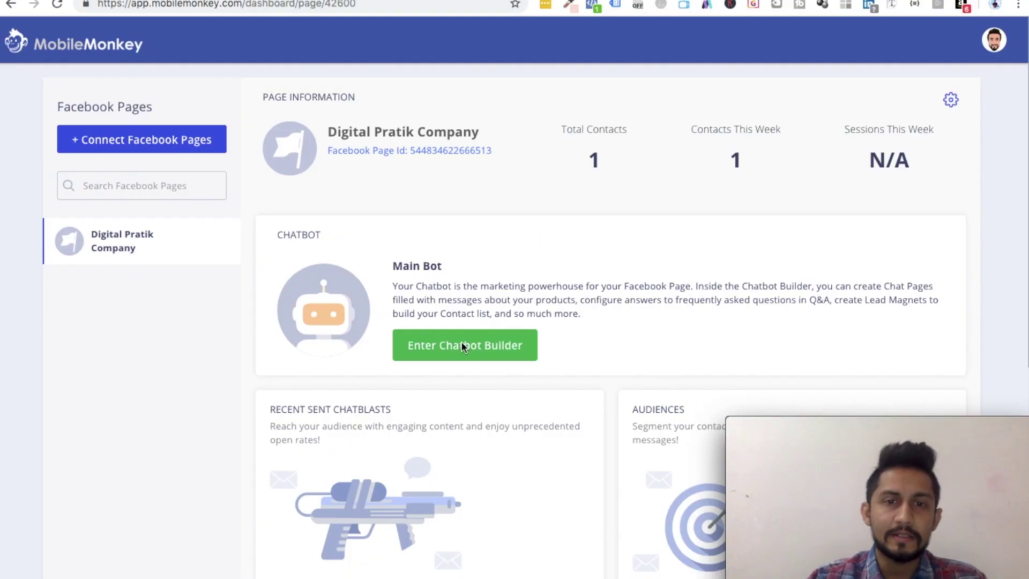
Step: Enter the Main Bot's chatbot builder, browse its settings page, then bring up the account menu
{"action": "left_click", "coordinate": [464, 346]}
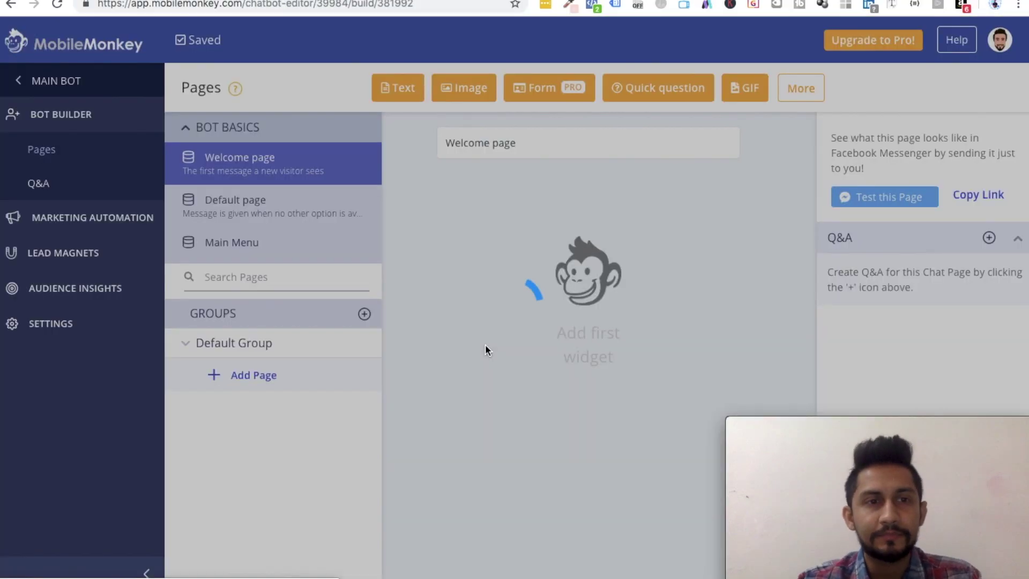
{"action": "left_click", "coordinate": [54, 330]}
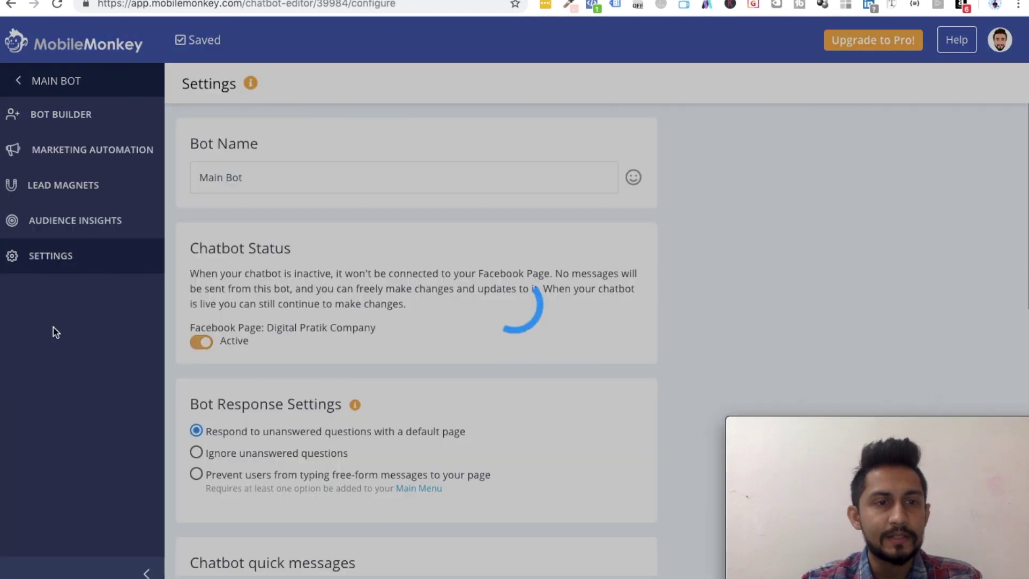
{"action": "scroll", "coordinate": [384, 277], "scroll_direction": "down", "scroll_amount": 7}
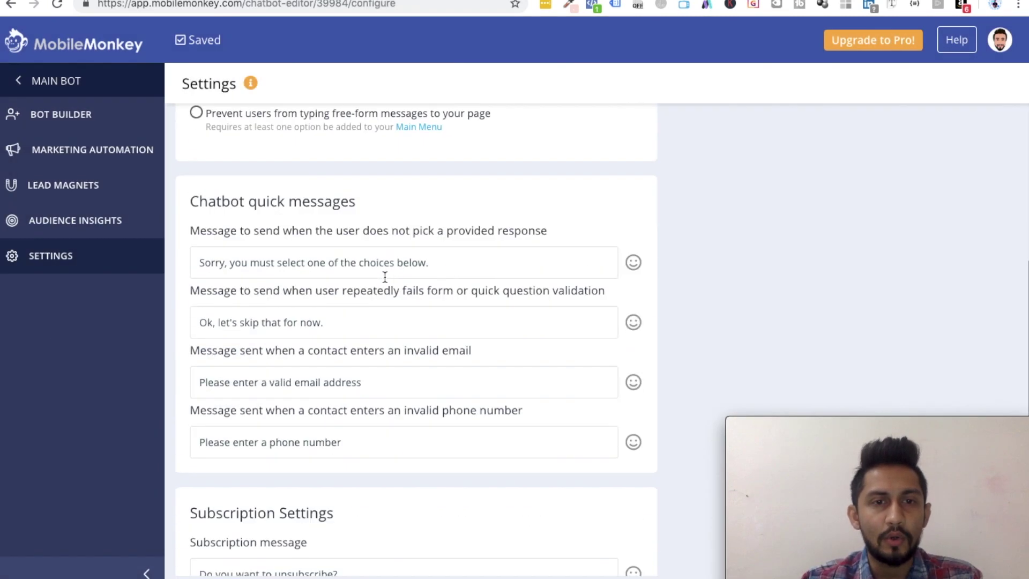
{"action": "scroll", "coordinate": [385, 277], "scroll_direction": "down", "scroll_amount": 5}
{"action": "scroll", "coordinate": [384, 277], "scroll_direction": "up", "scroll_amount": 10}
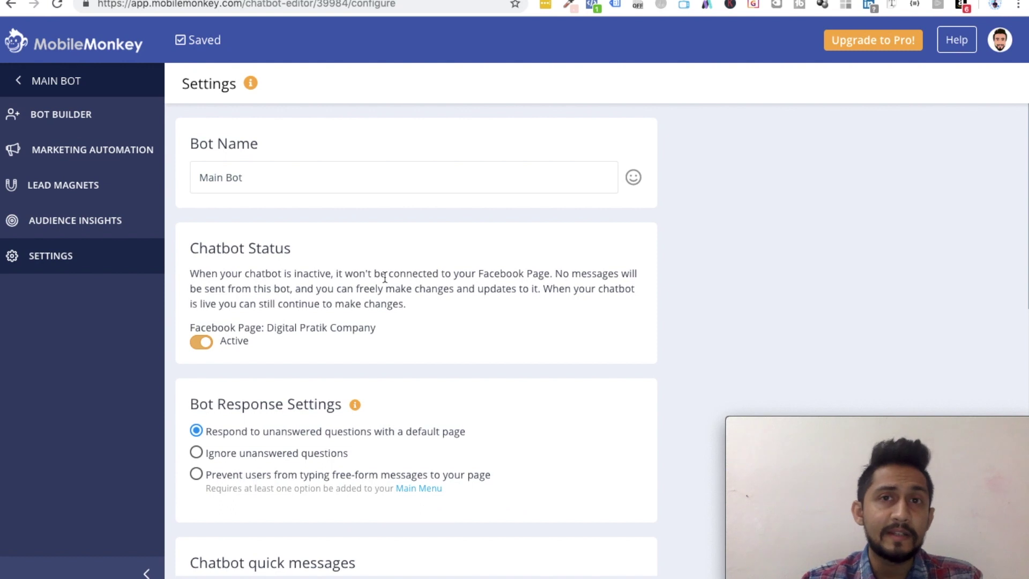
{"action": "left_click", "coordinate": [1000, 48]}
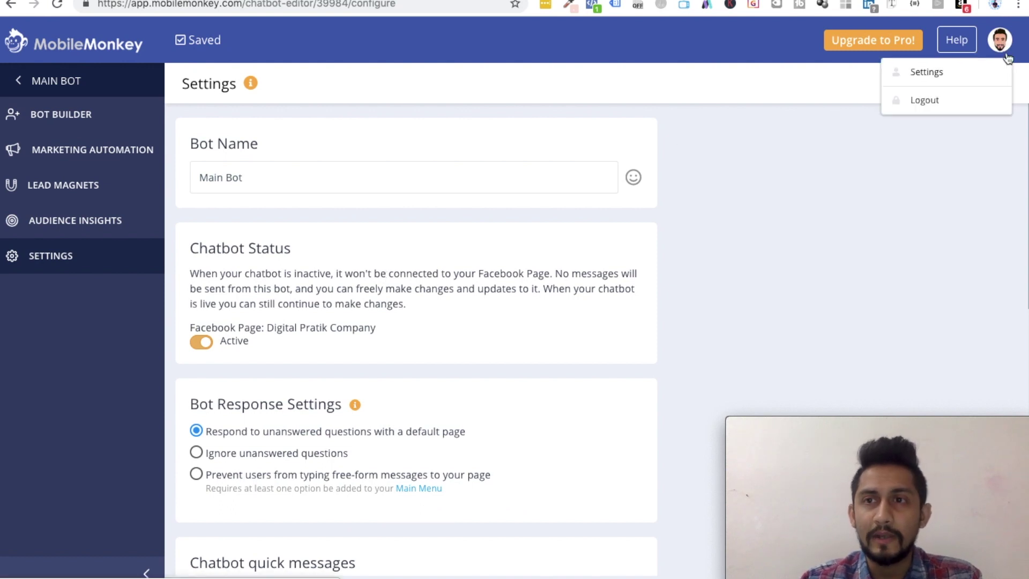
Step: Go to the account Billing settings showing the Facebook page on the FREE plan
{"action": "left_click", "coordinate": [925, 72]}
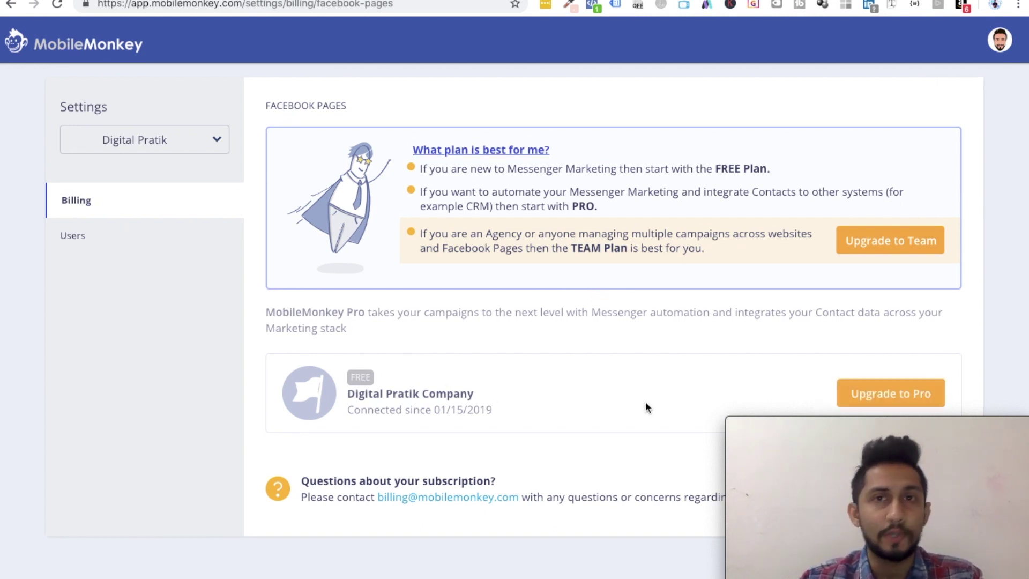
{"action": "left_click", "coordinate": [990, 47]}
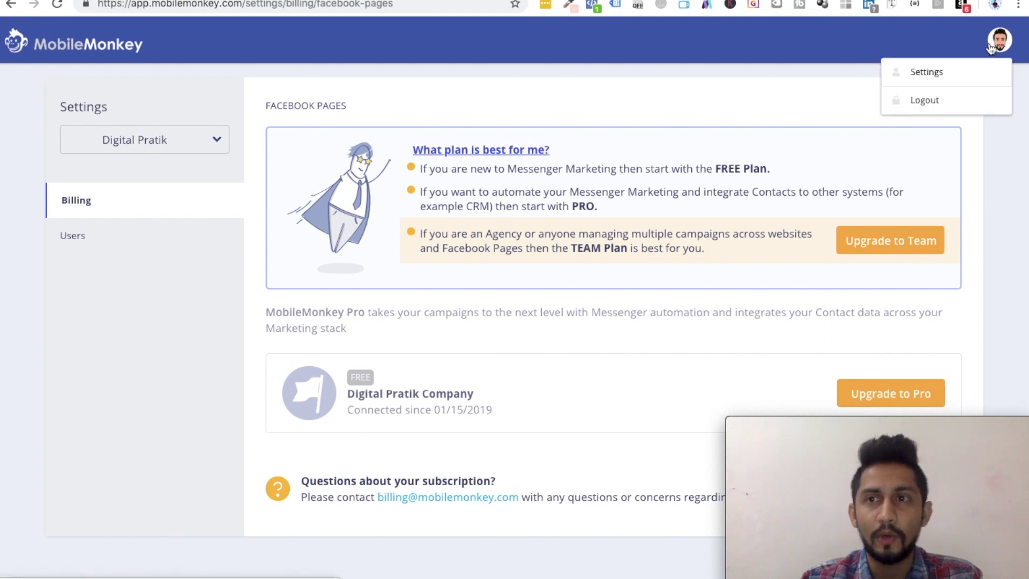
{"action": "left_click", "coordinate": [916, 80]}
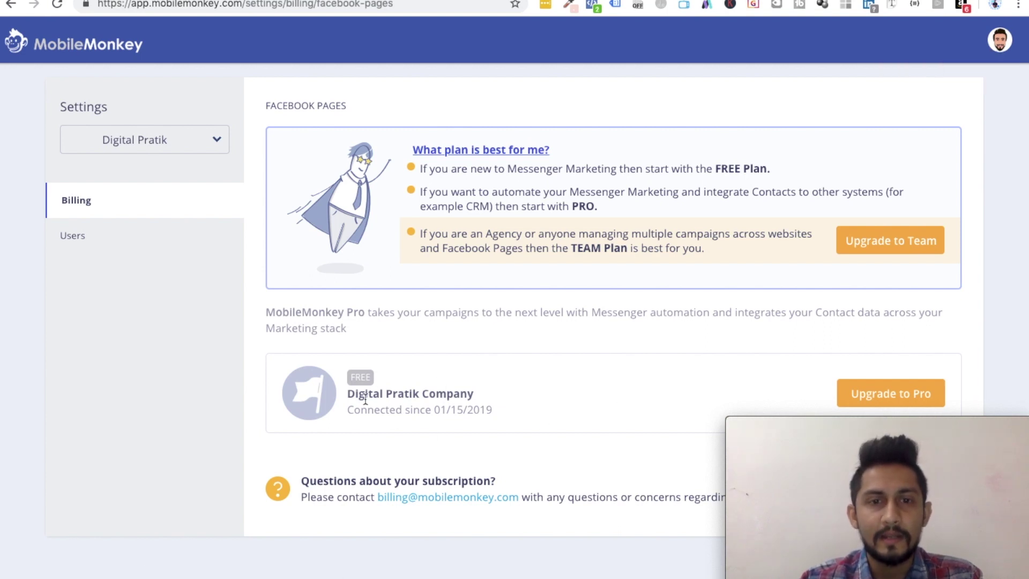
Step: Review the $49.00 USD month-to-month Pro upgrade form, then back out without paying
{"action": "left_click", "coordinate": [877, 399]}
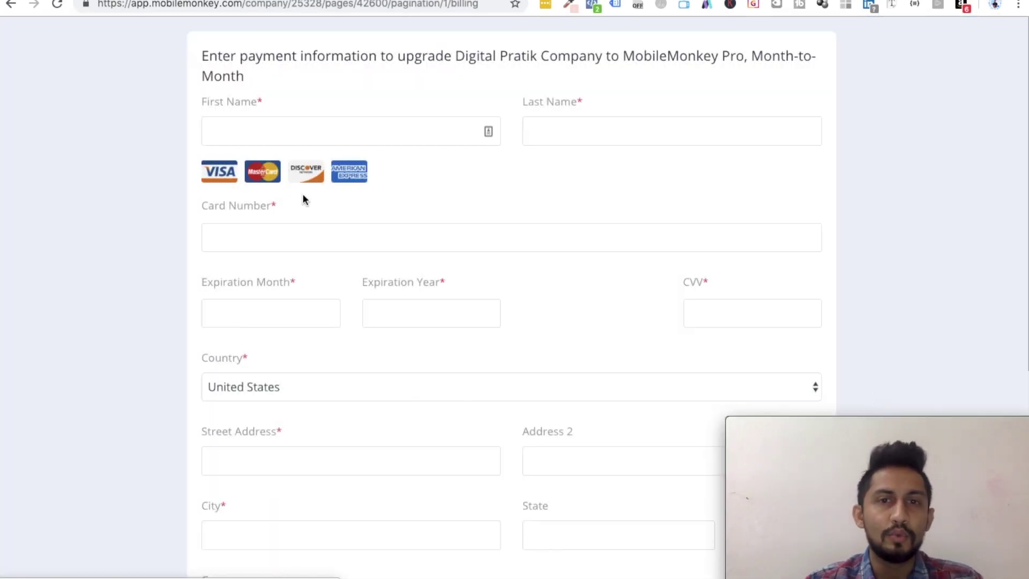
{"action": "scroll", "coordinate": [353, 310], "scroll_direction": "down", "scroll_amount": 7}
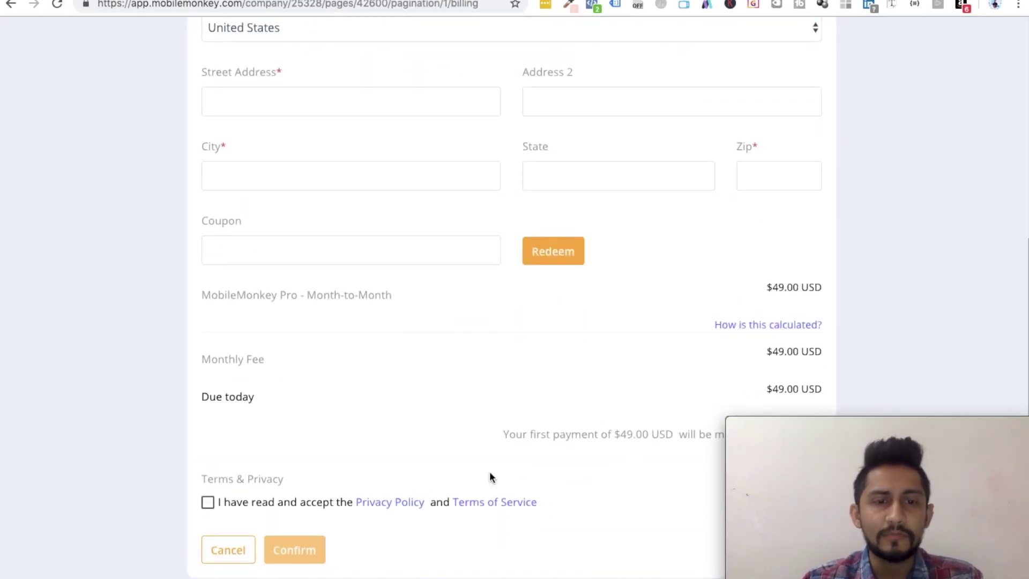
{"action": "scroll", "coordinate": [429, 274], "scroll_direction": "up", "scroll_amount": 7}
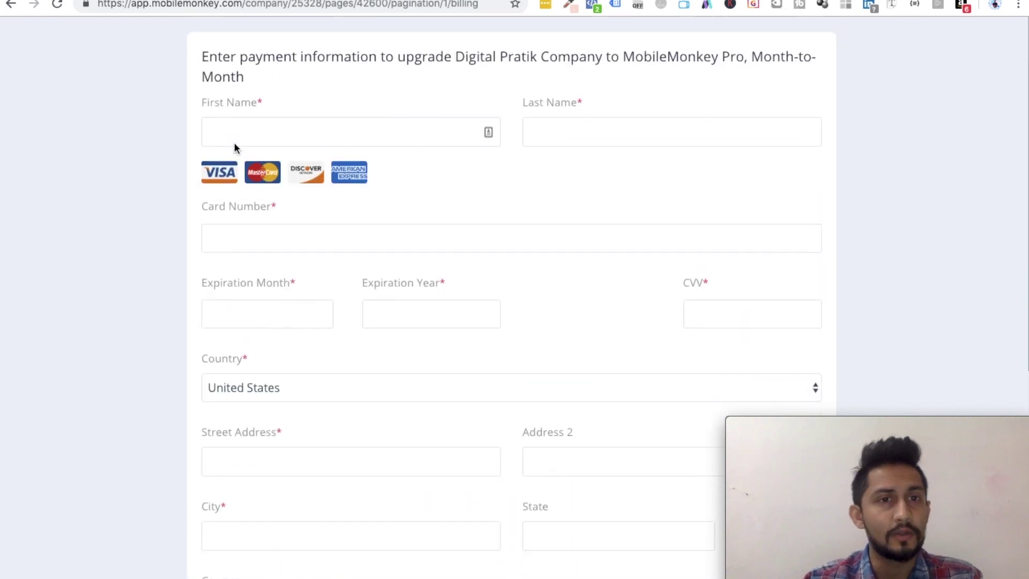
{"action": "scroll", "coordinate": [375, 460], "scroll_direction": "down", "scroll_amount": 7}
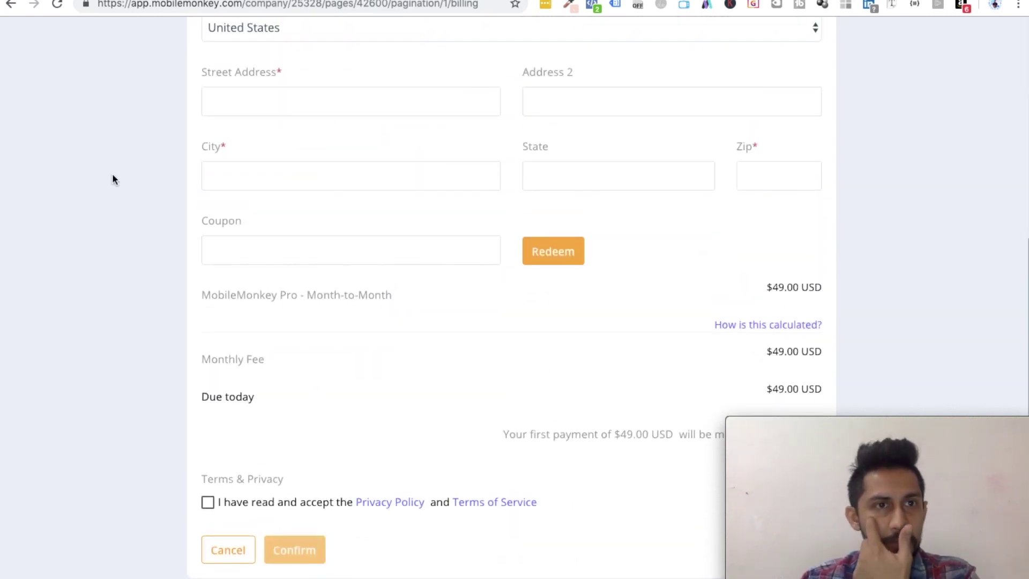
{"action": "left_click", "coordinate": [11, 5]}
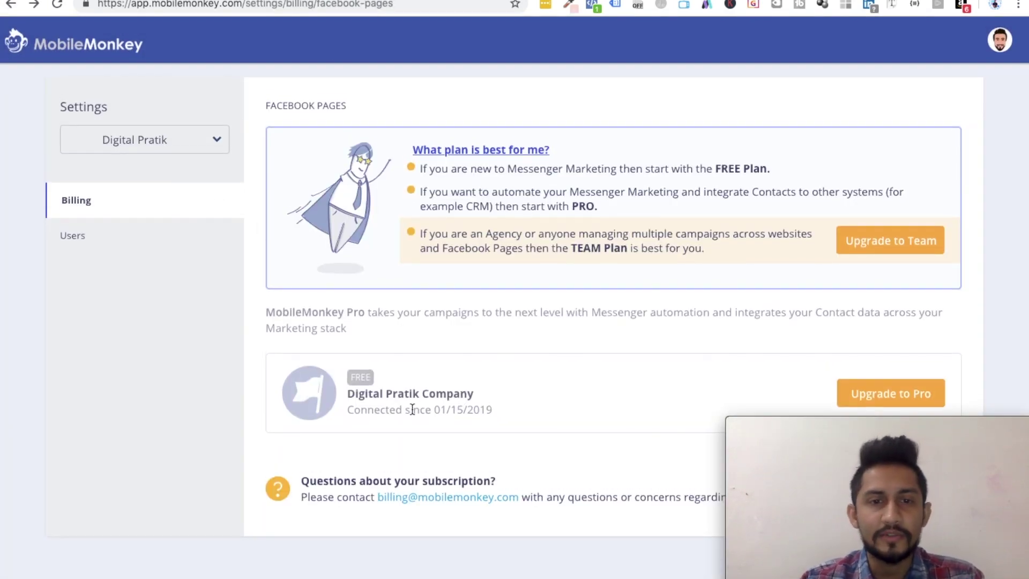
{"action": "triple_click", "coordinate": [412, 409]}
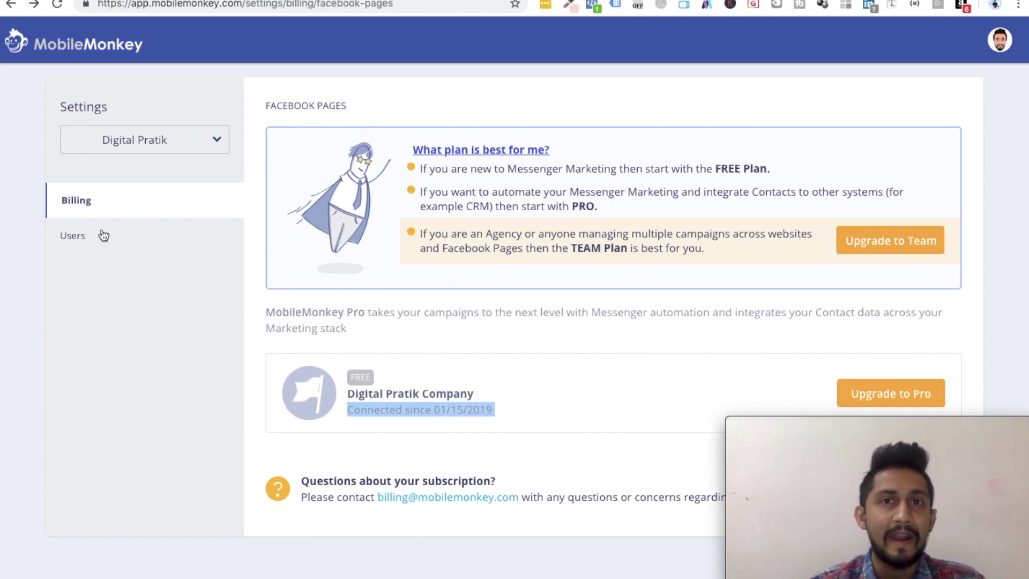
{"action": "left_click", "coordinate": [201, 152]}
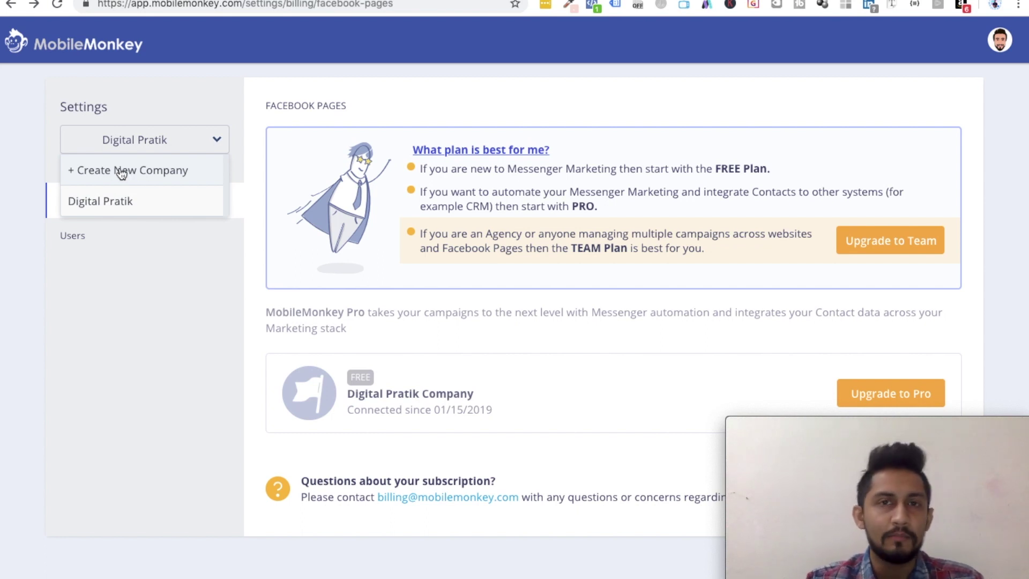
{"action": "left_click", "coordinate": [119, 257]}
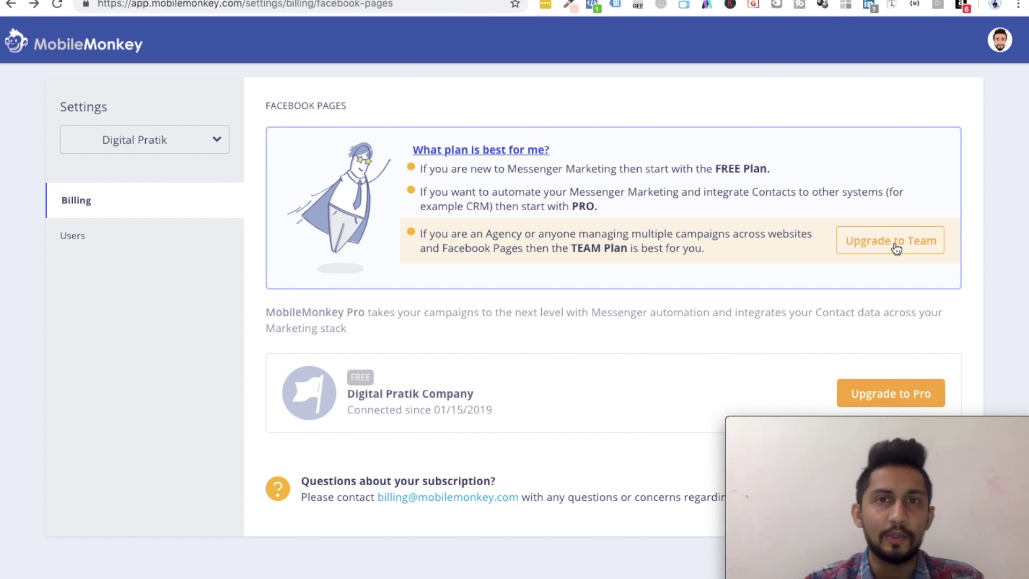
{"action": "left_click", "coordinate": [94, 49]}
Step: Reopen the Main Bot's settings, select its bot name, then switch to the other Safari window
{"action": "left_click", "coordinate": [469, 354]}
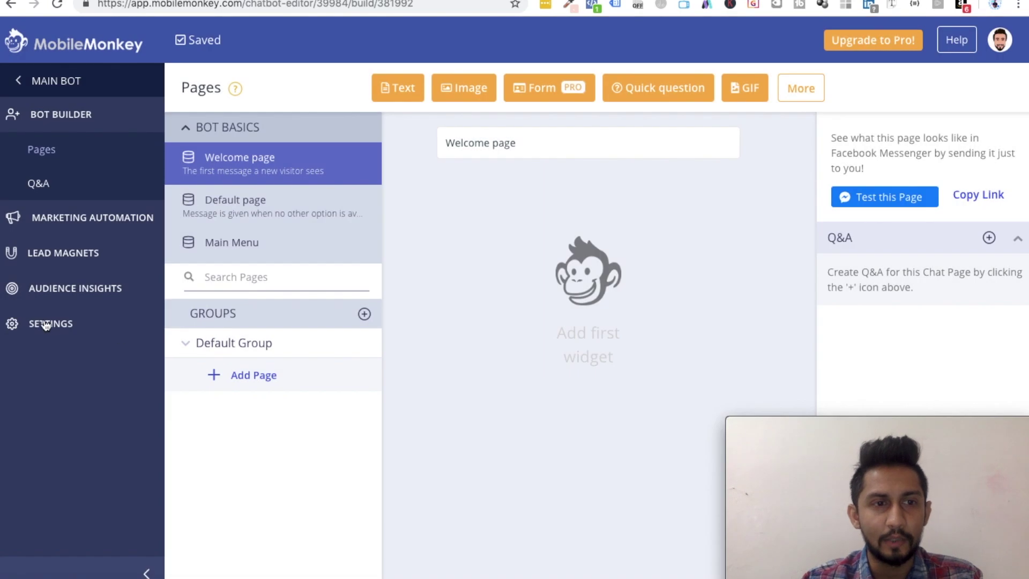
{"action": "left_click", "coordinate": [42, 323]}
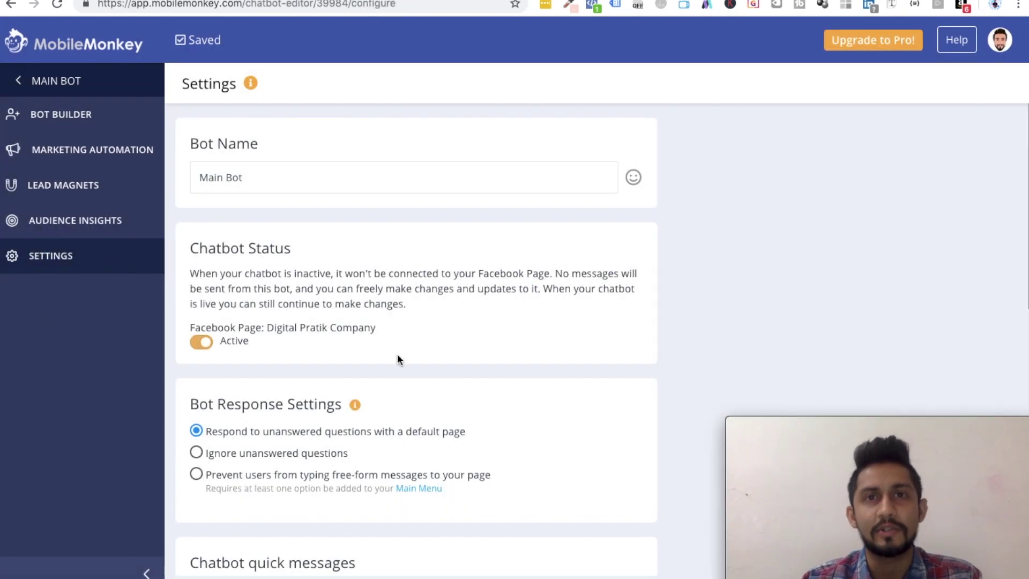
{"action": "scroll", "coordinate": [362, 369], "scroll_direction": "down", "scroll_amount": 1}
{"action": "scroll", "coordinate": [362, 369], "scroll_direction": "up", "scroll_amount": 1}
{"action": "triple_click", "coordinate": [232, 172]}
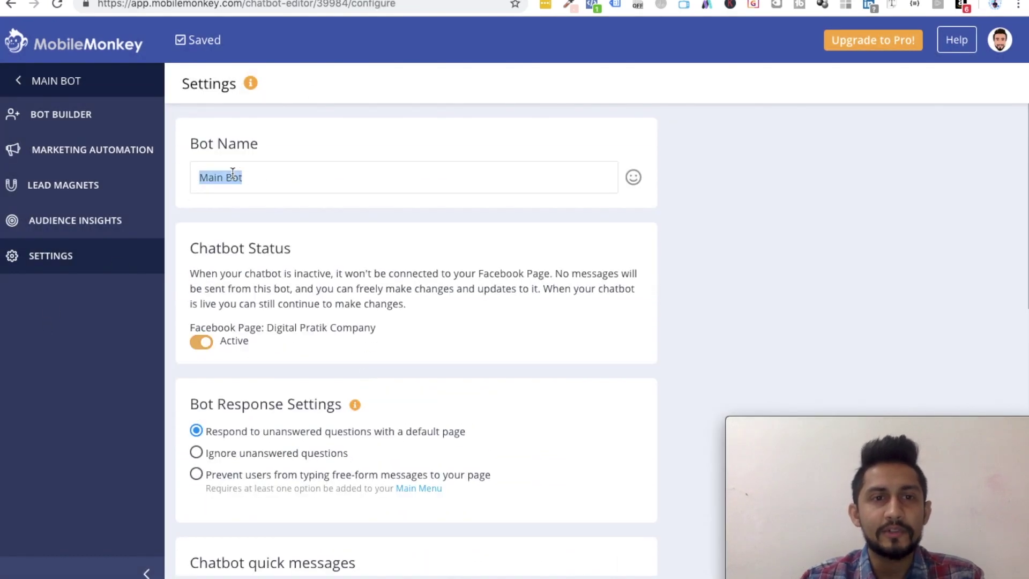
{"action": "key", "text": "super+Tab"}
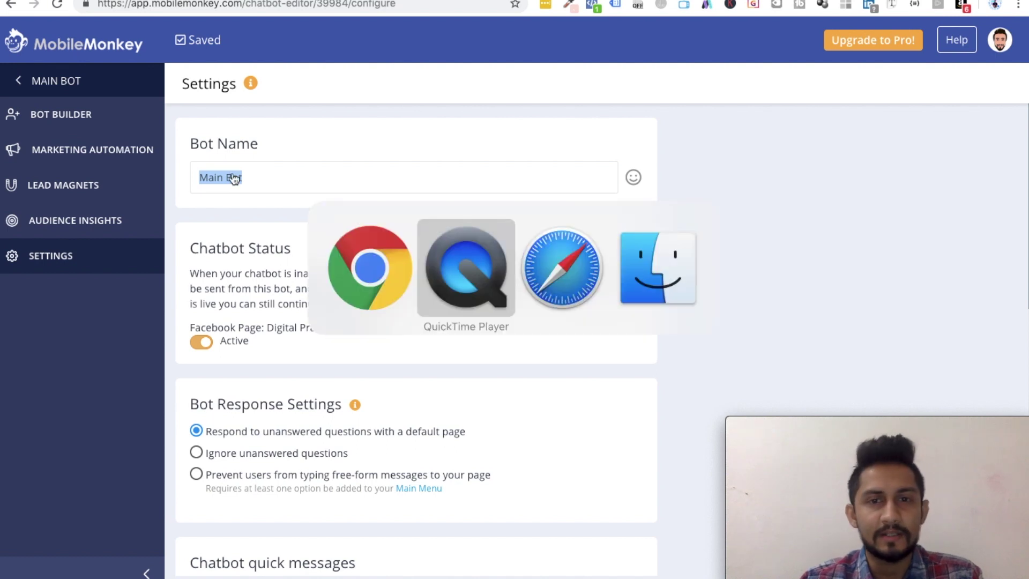
{"action": "key", "text": "super+Tab"}
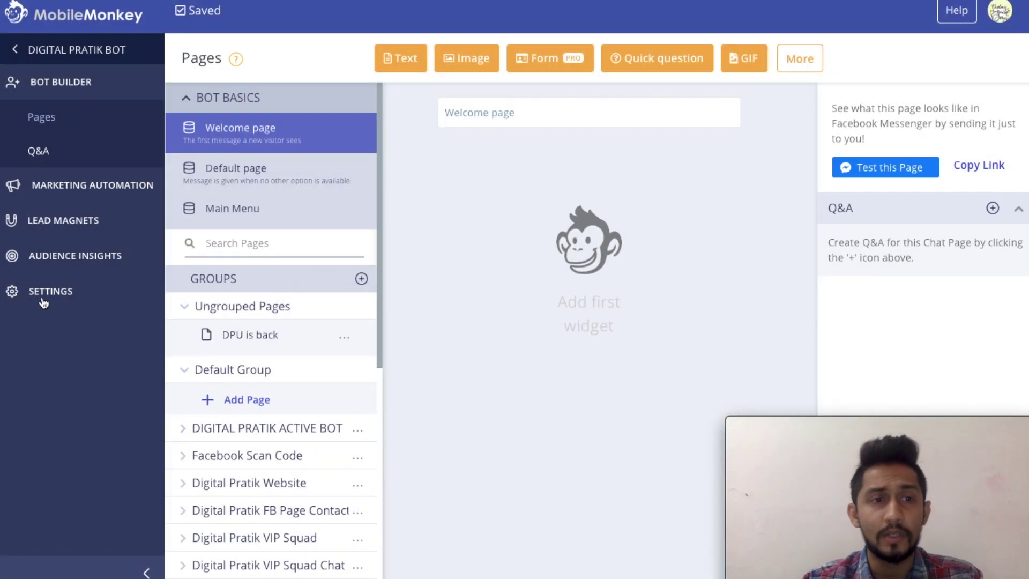
Step: Review Digital Pratik Bot's name, Active status and Bot Response Settings ignoring unanswered questions
{"action": "left_click", "coordinate": [44, 303]}
{"action": "triple_click", "coordinate": [262, 143]}
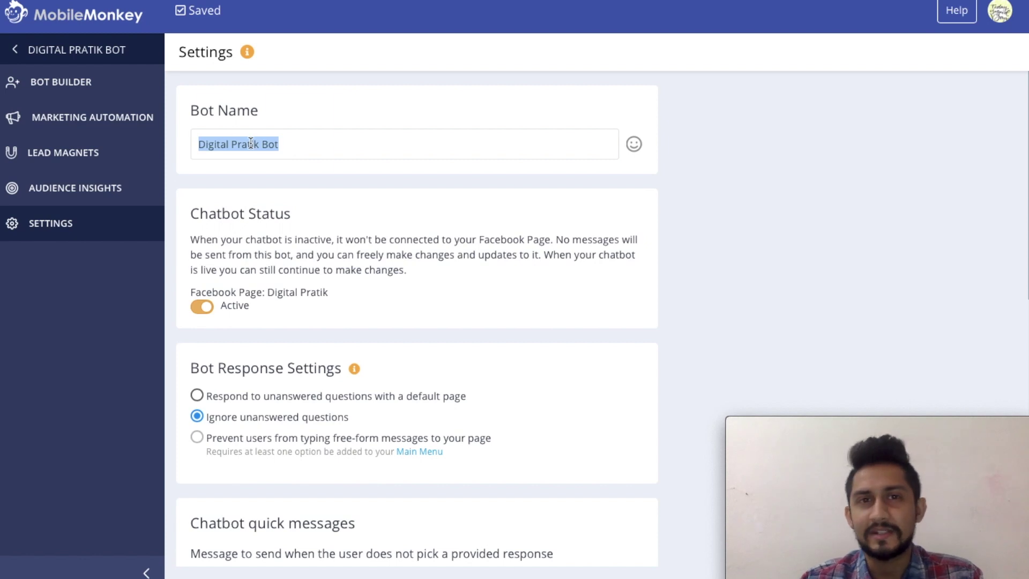
{"action": "scroll", "coordinate": [267, 287], "scroll_direction": "down", "scroll_amount": 1}
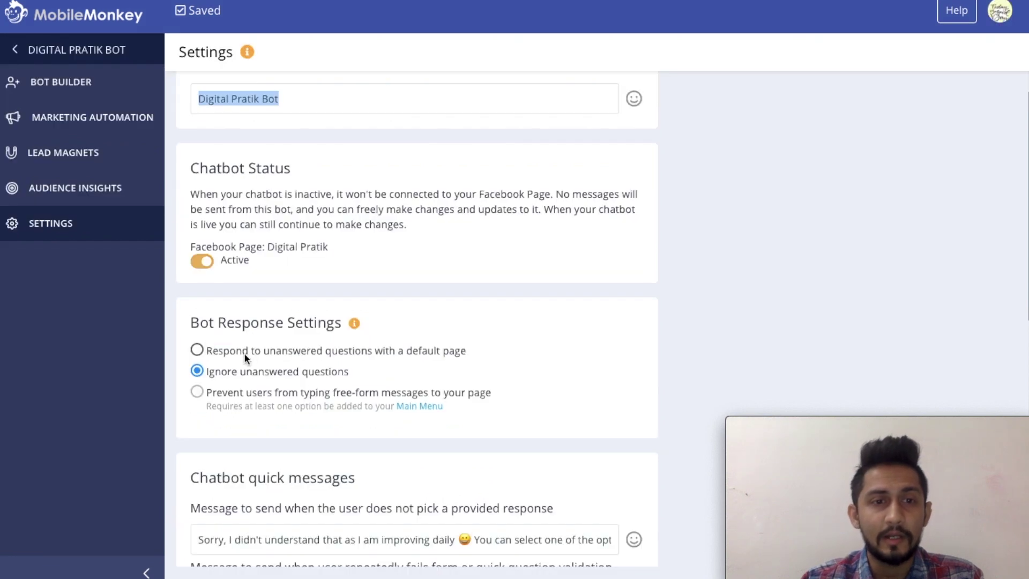
{"action": "scroll", "coordinate": [244, 353], "scroll_direction": "down", "scroll_amount": 1}
{"action": "triple_click", "coordinate": [247, 289]}
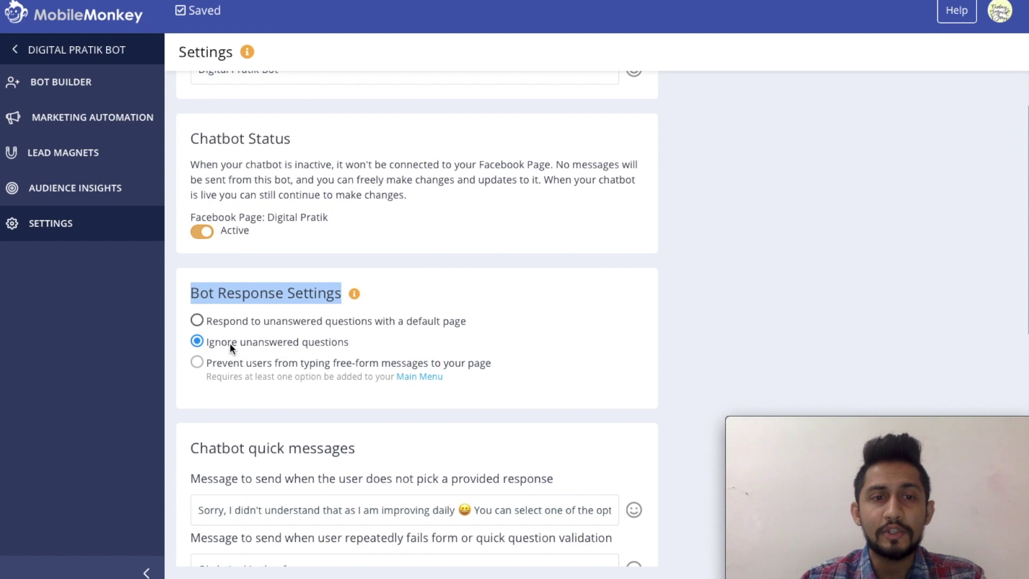
{"action": "left_click", "coordinate": [526, 255]}
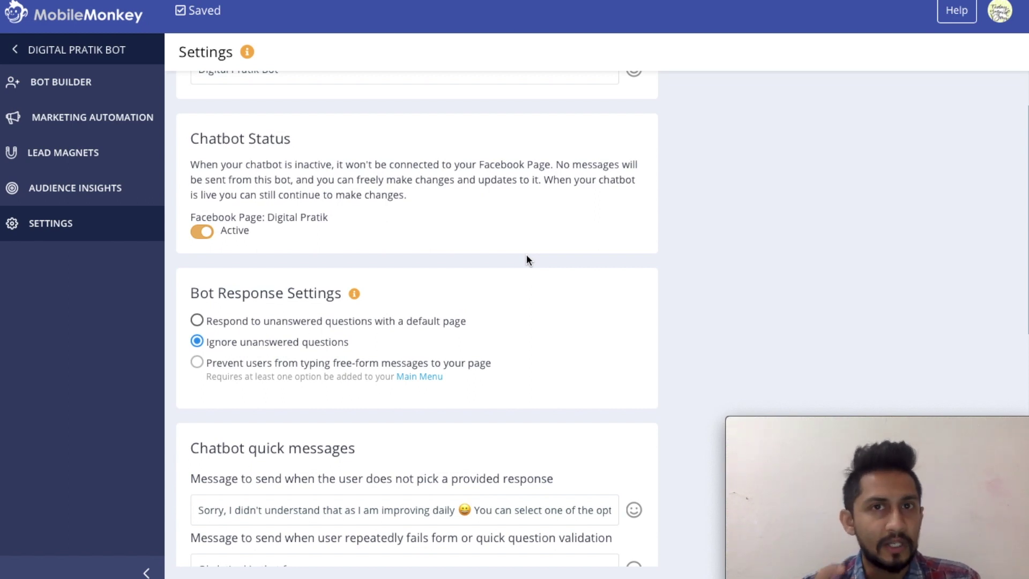
{"action": "left_click", "coordinate": [90, 83]}
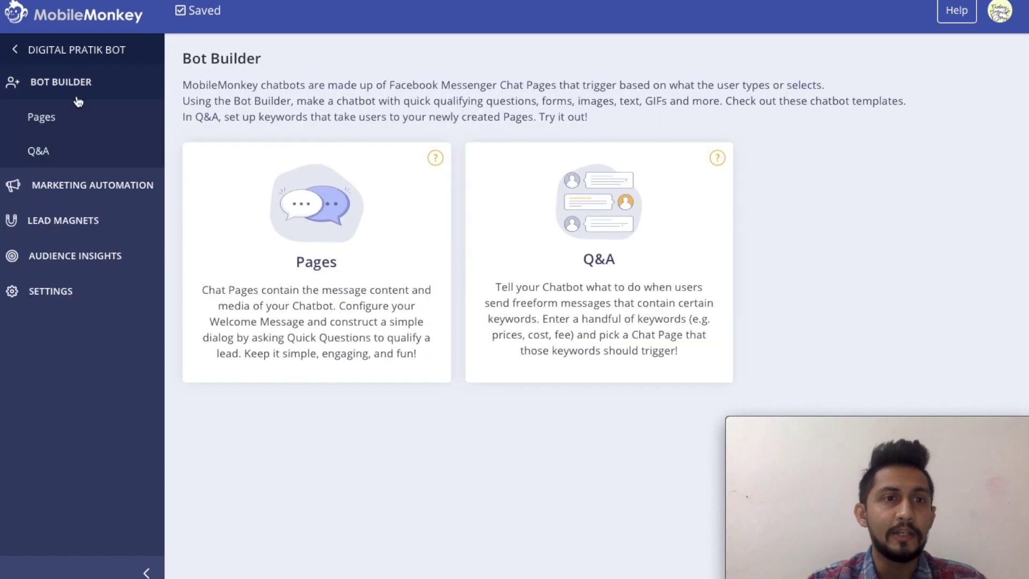
{"action": "left_click", "coordinate": [45, 157]}
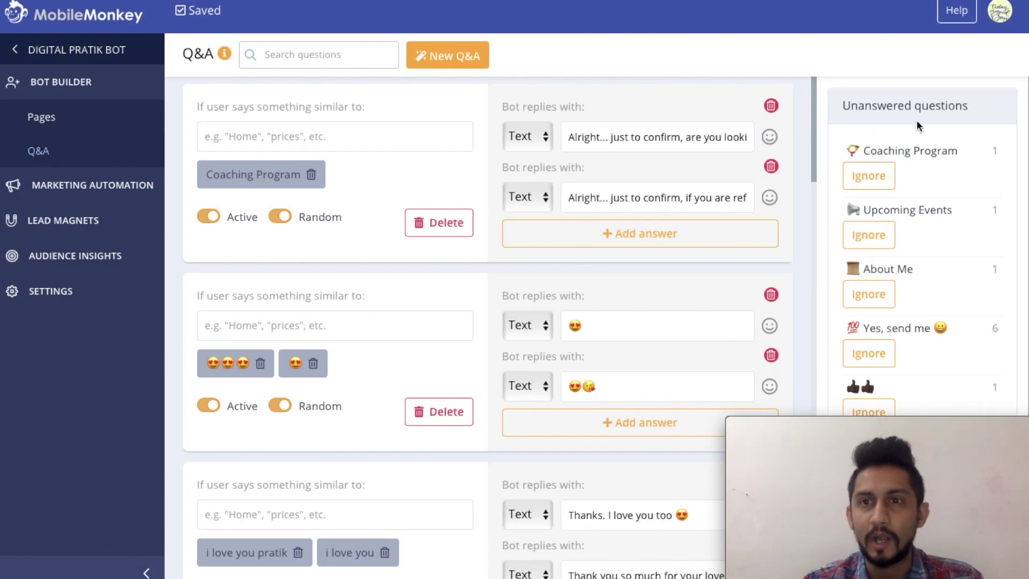
{"action": "scroll", "coordinate": [917, 229], "scroll_direction": "down", "scroll_amount": 1}
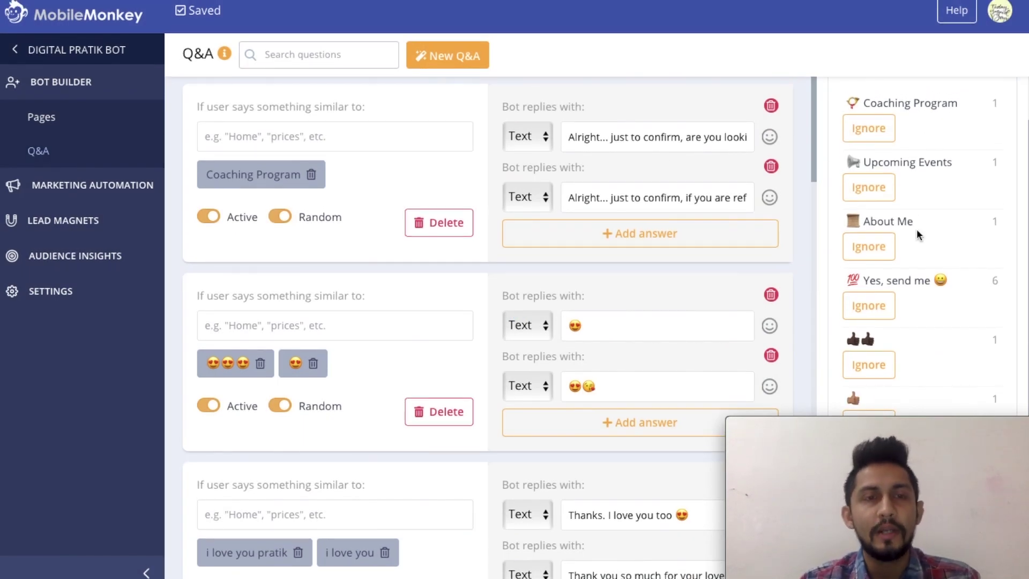
{"action": "left_click", "coordinate": [38, 290]}
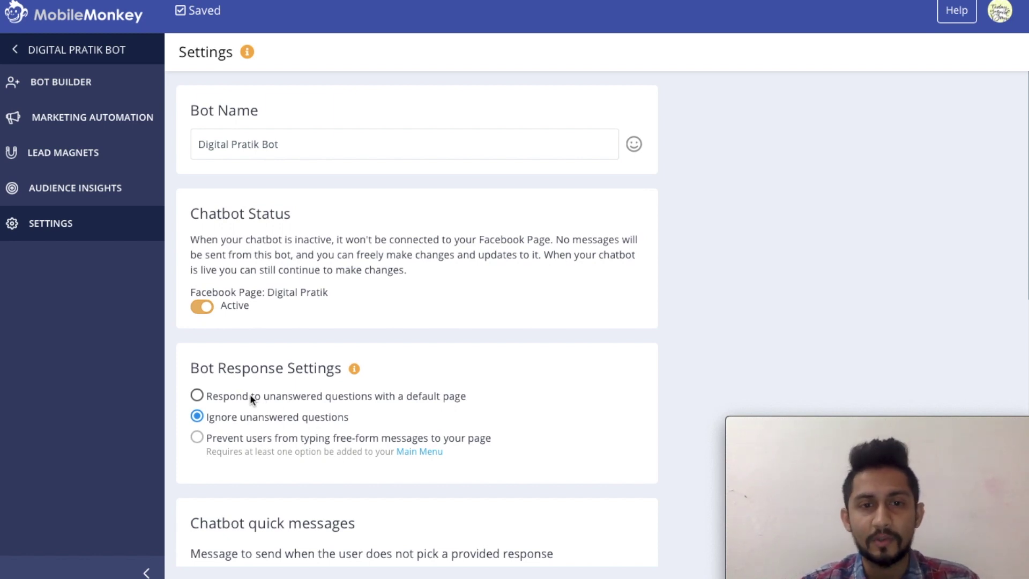
Step: Scroll to the quick messages and highlight the first message and the repeated-failure description
{"action": "scroll", "coordinate": [250, 394], "scroll_direction": "down", "scroll_amount": 1}
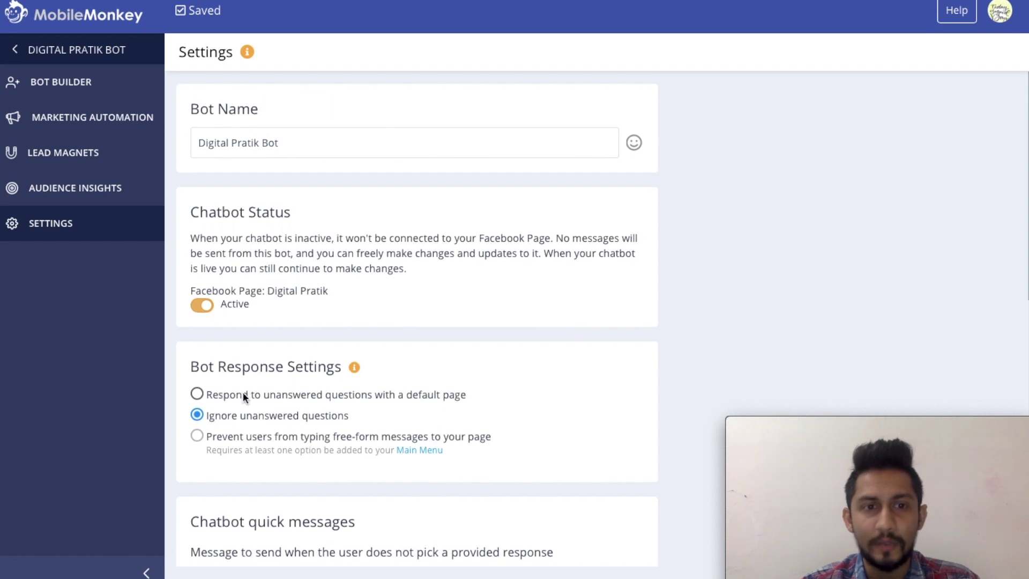
{"action": "scroll", "coordinate": [231, 395], "scroll_direction": "down", "scroll_amount": 5}
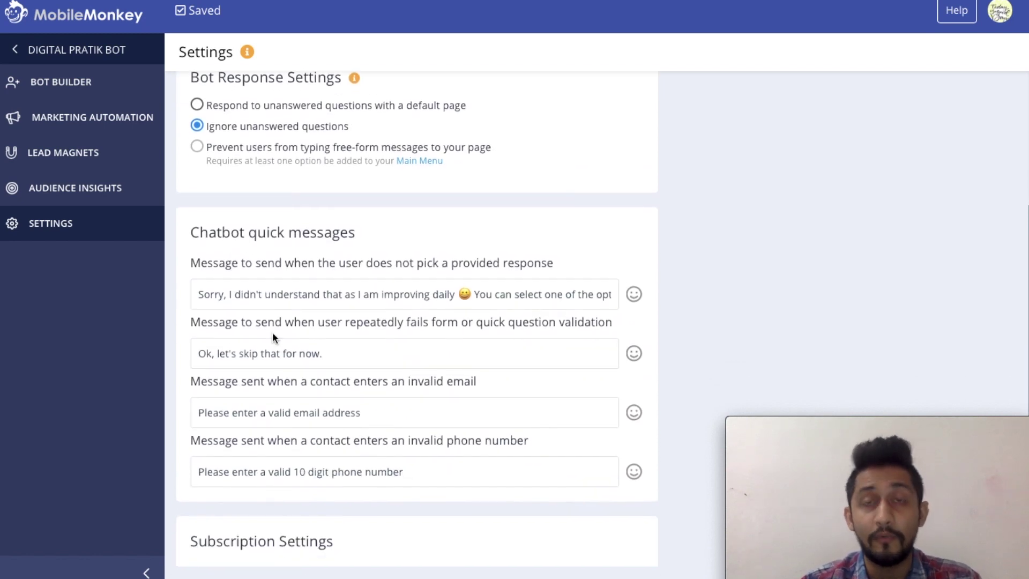
{"action": "triple_click", "coordinate": [276, 290]}
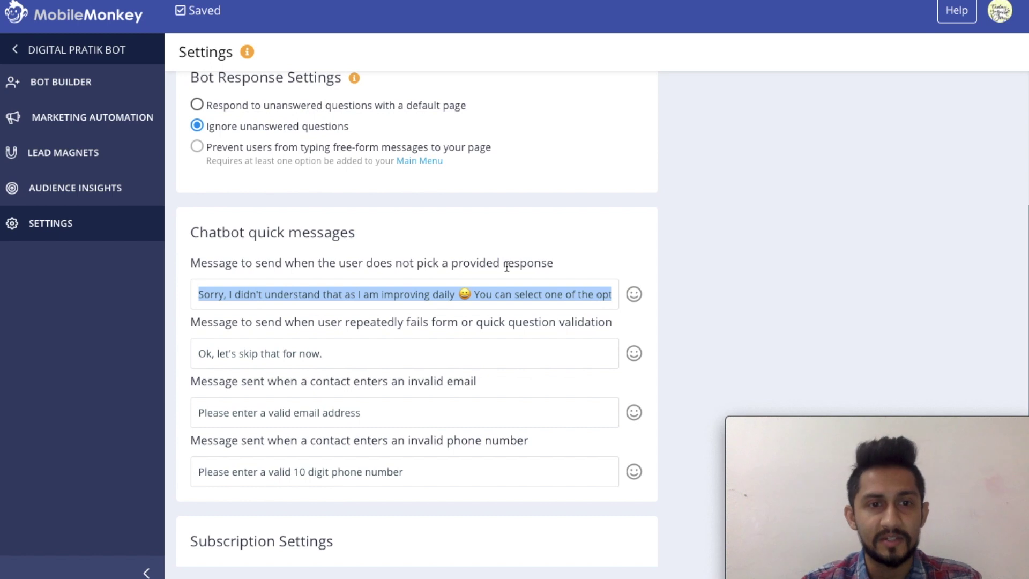
{"action": "triple_click", "coordinate": [230, 322]}
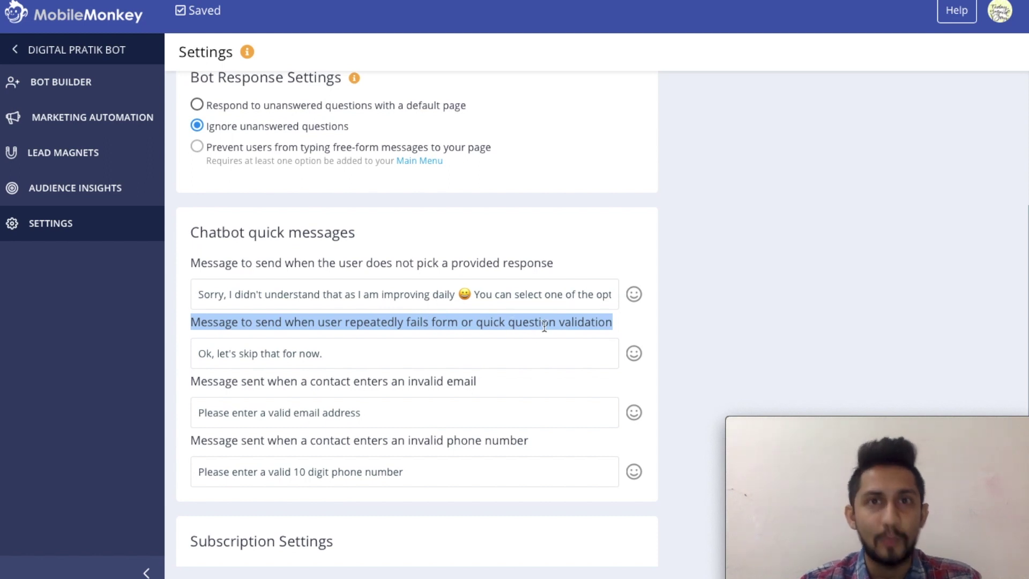
{"action": "double_click", "coordinate": [444, 322]}
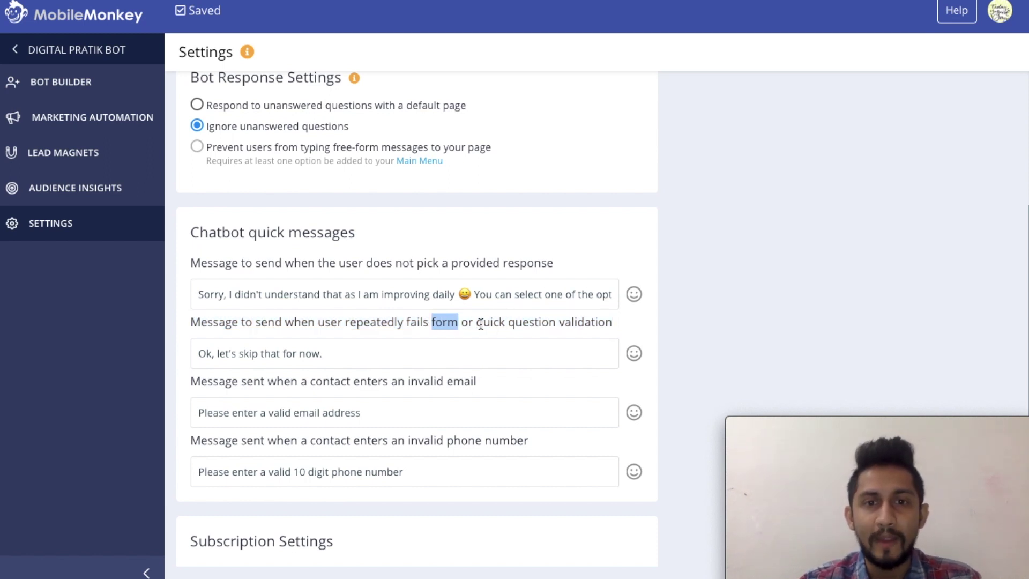
Step: Return to the Digital Pratik dashboard, enter the chatbot builder, and show all widget types
{"action": "left_click", "coordinate": [70, 57]}
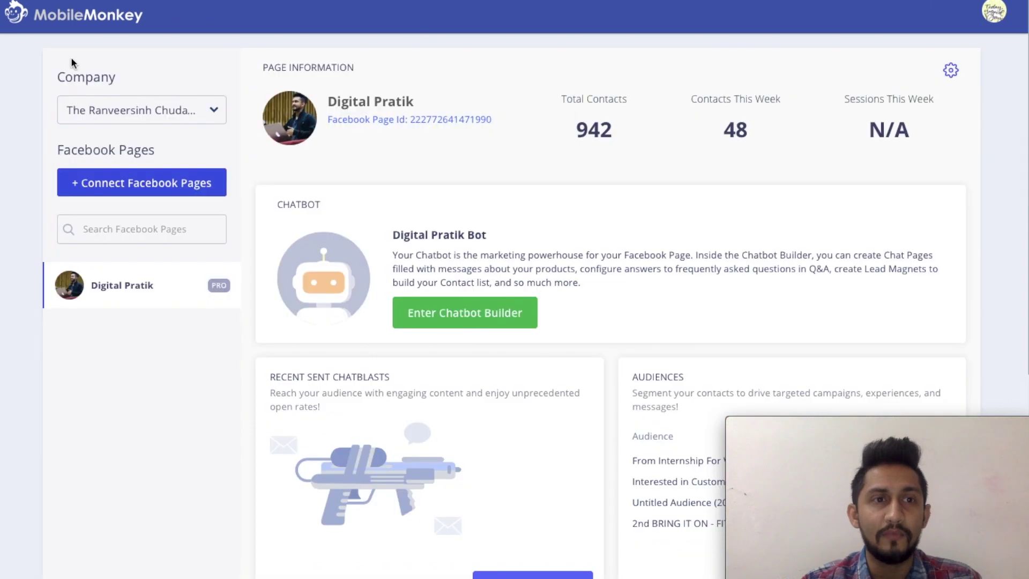
{"action": "left_click", "coordinate": [397, 316]}
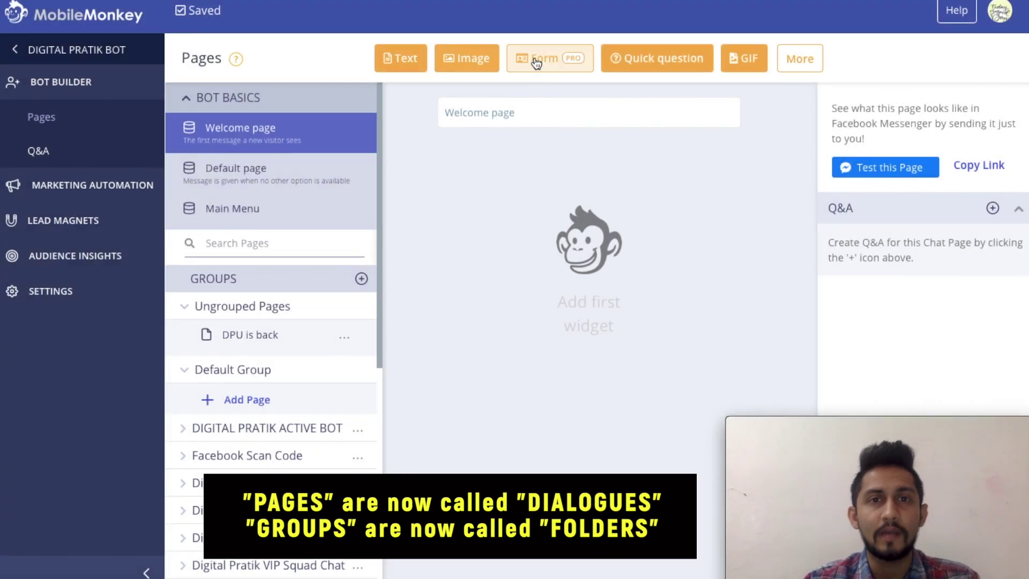
{"action": "left_click", "coordinate": [804, 59]}
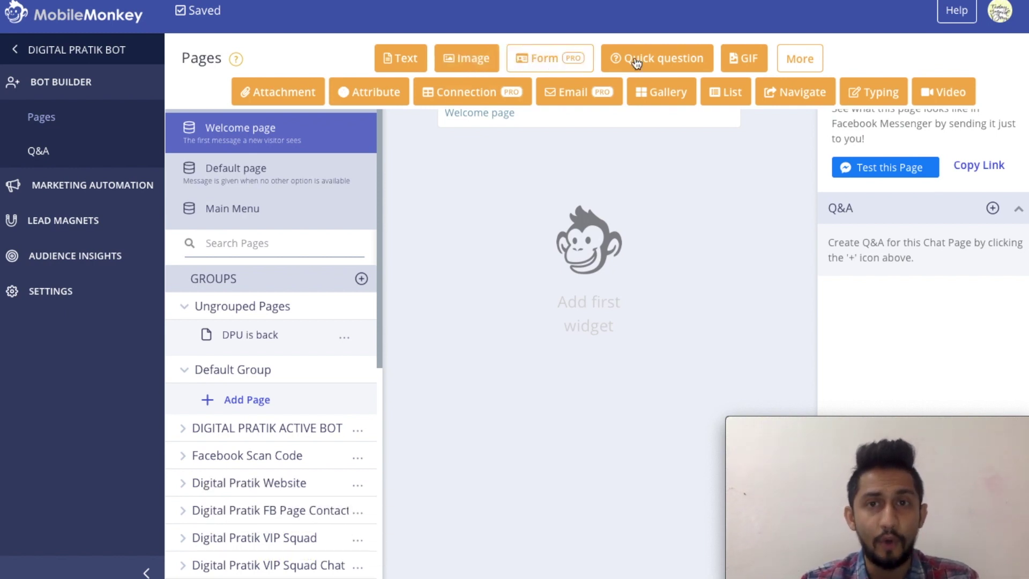
Step: Reword the invalid-email reply to ask for a working email 'which you frequently check'
{"action": "left_click", "coordinate": [63, 292]}
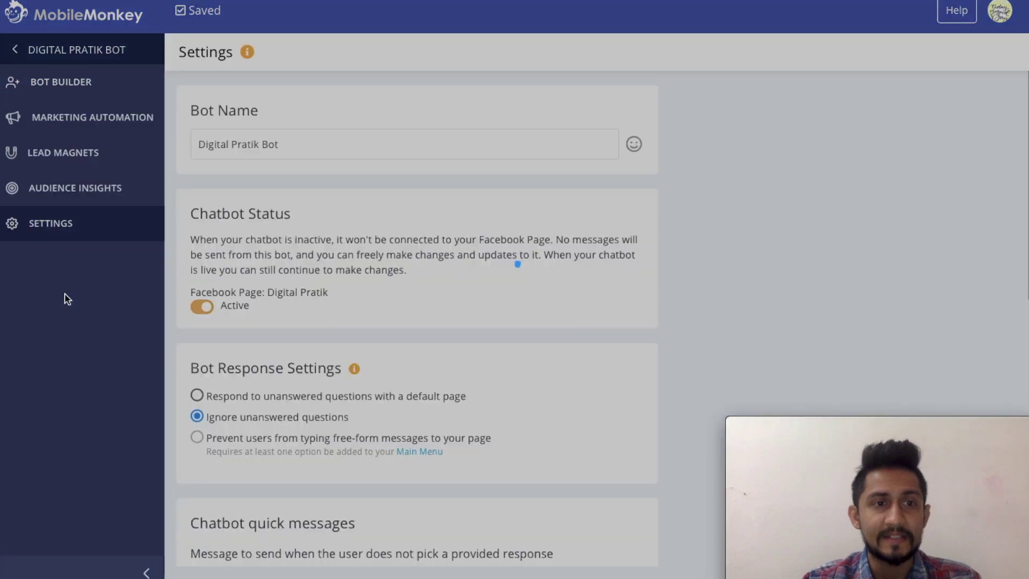
{"action": "scroll", "coordinate": [348, 402], "scroll_direction": "down", "scroll_amount": 5}
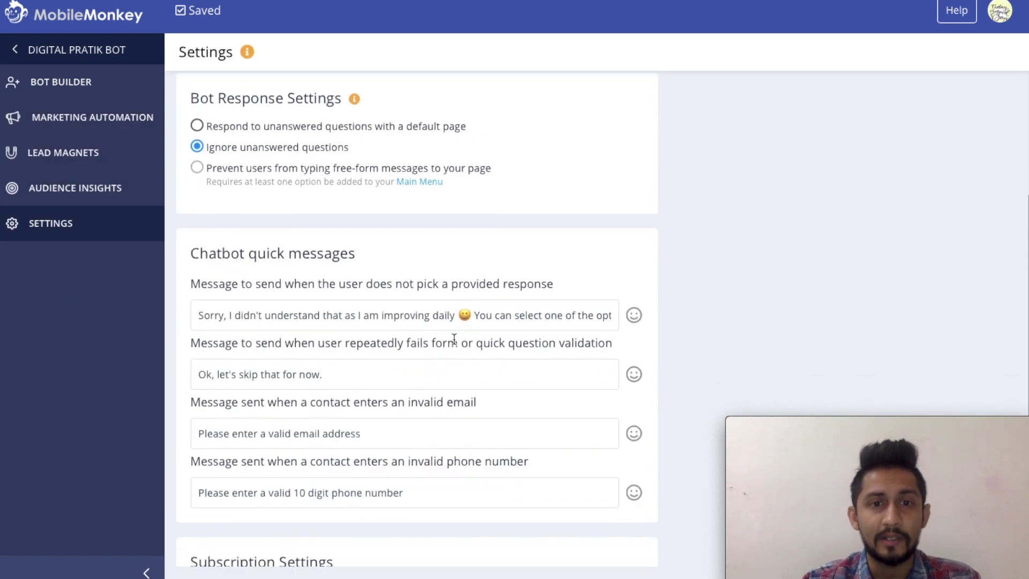
{"action": "triple_click", "coordinate": [225, 405]}
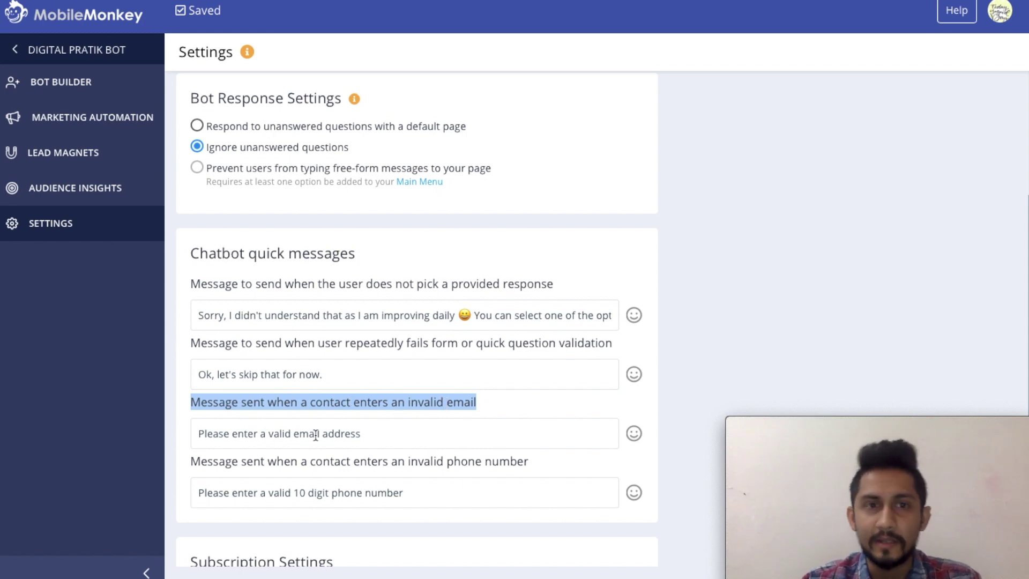
{"action": "triple_click", "coordinate": [263, 438]}
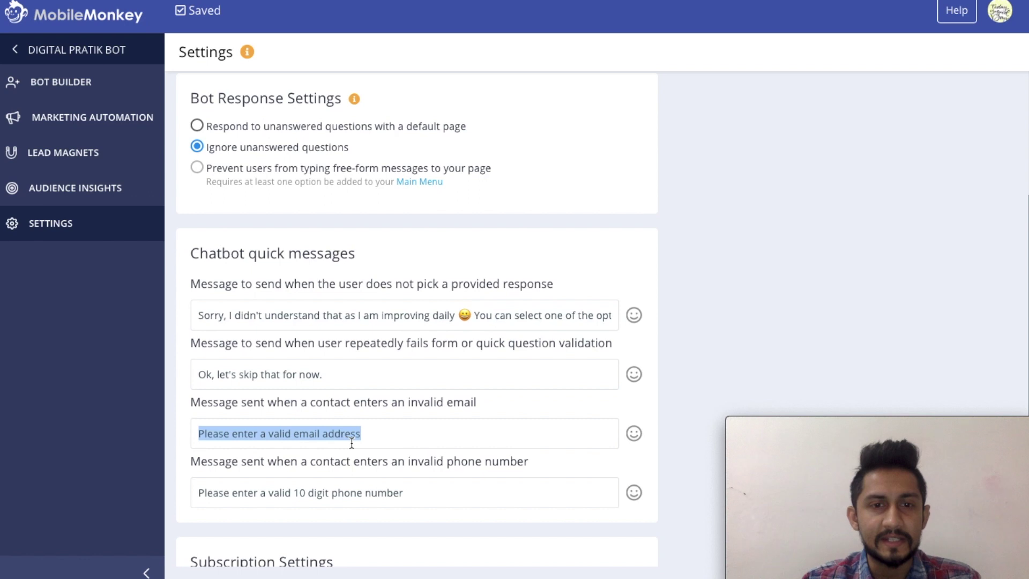
{"action": "left_click", "coordinate": [261, 435]}
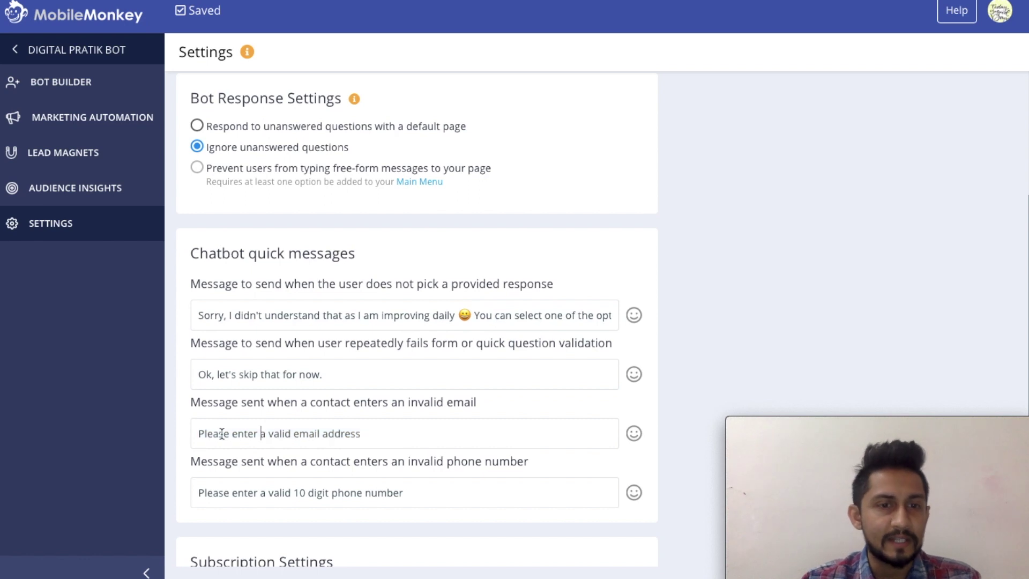
{"action": "double_click", "coordinate": [279, 433]}
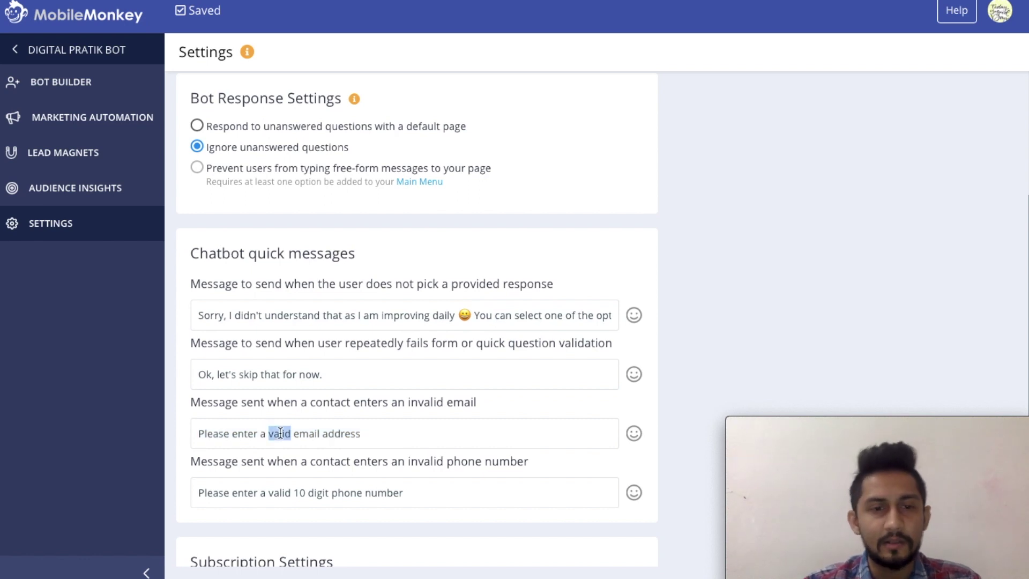
{"action": "type", "text": "working"}
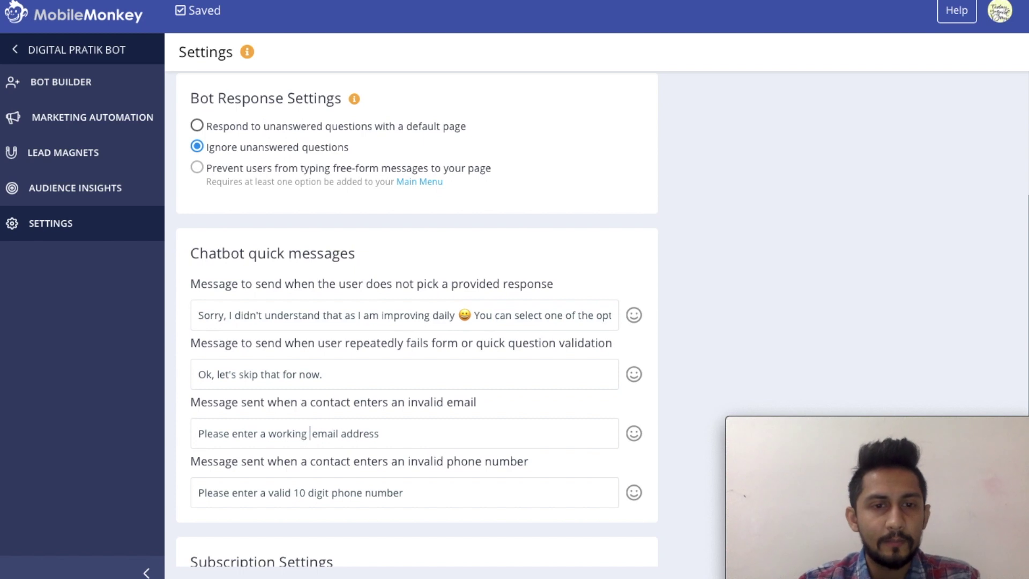
{"action": "type", "text": "whi"}
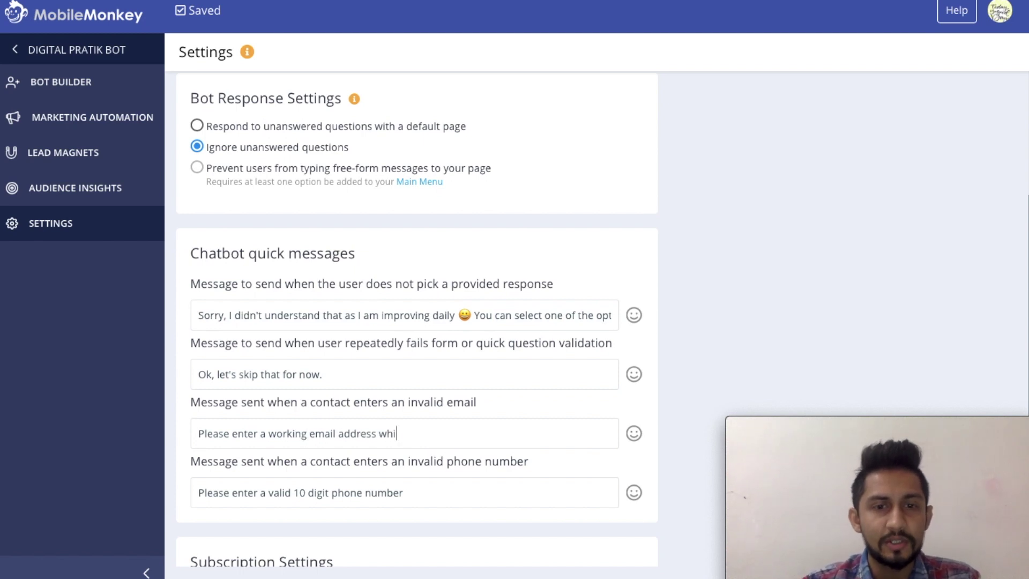
{"action": "type", "text": "h"}
{"action": "key", "text": "BackSpace"}
{"action": "key", "text": "BackSpace"}
{"action": "type", "text": "ch you fre"}
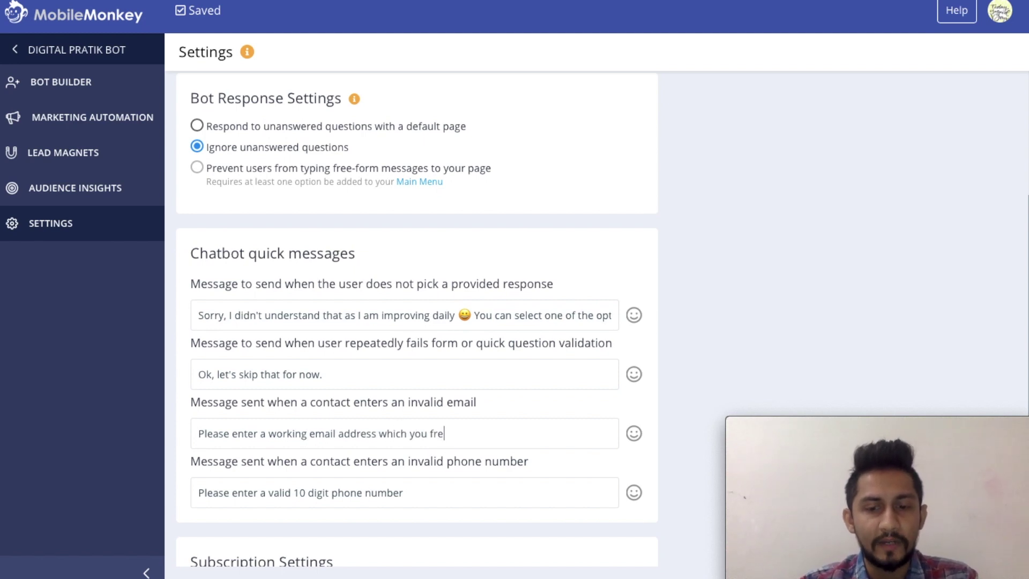
{"action": "type", "text": "quentyly check"}
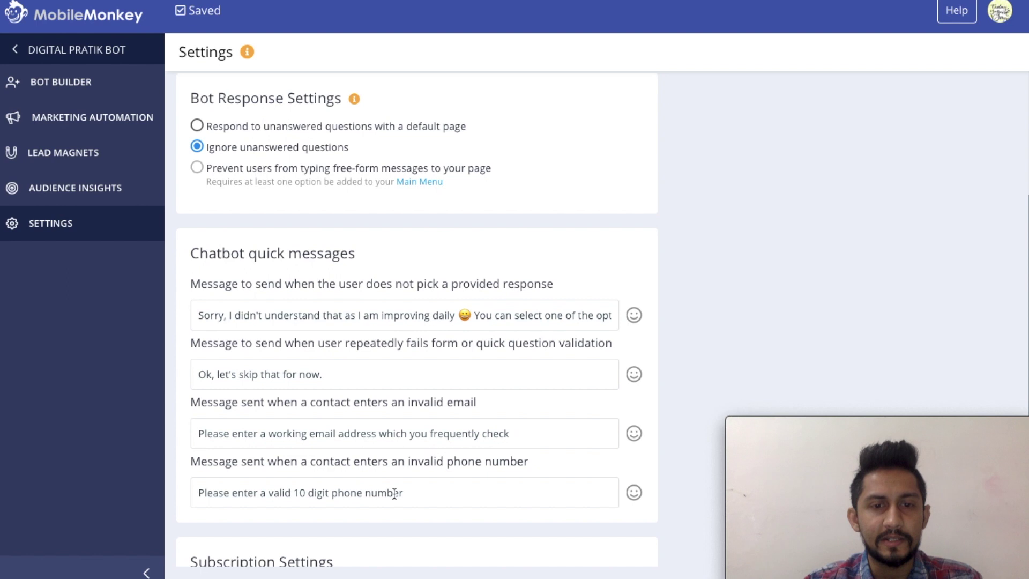
Step: Change 'phone' to 'mobile phone' in the invalid-phone reply and save the messages
{"action": "left_click", "coordinate": [413, 489]}
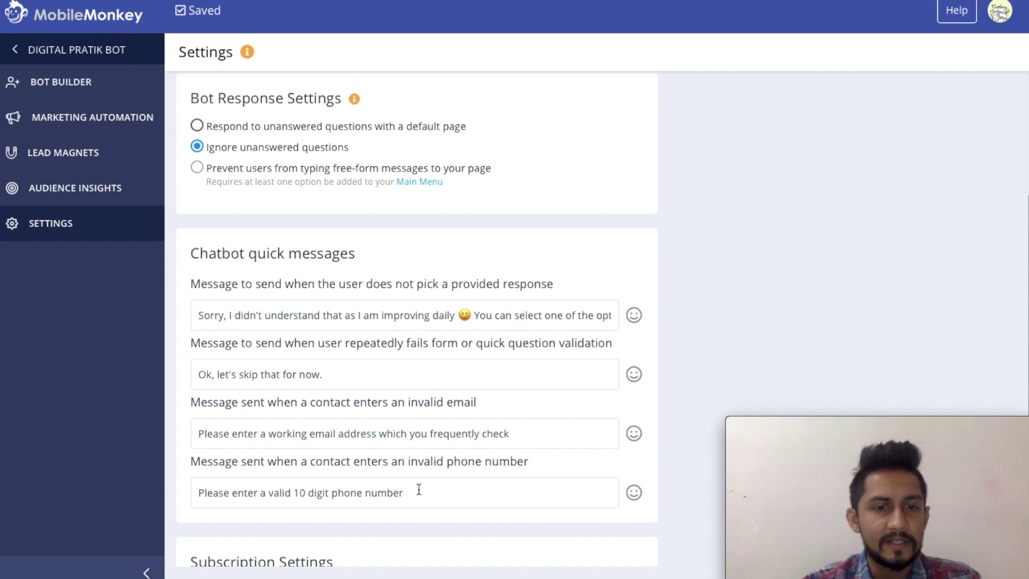
{"action": "double_click", "coordinate": [342, 491]}
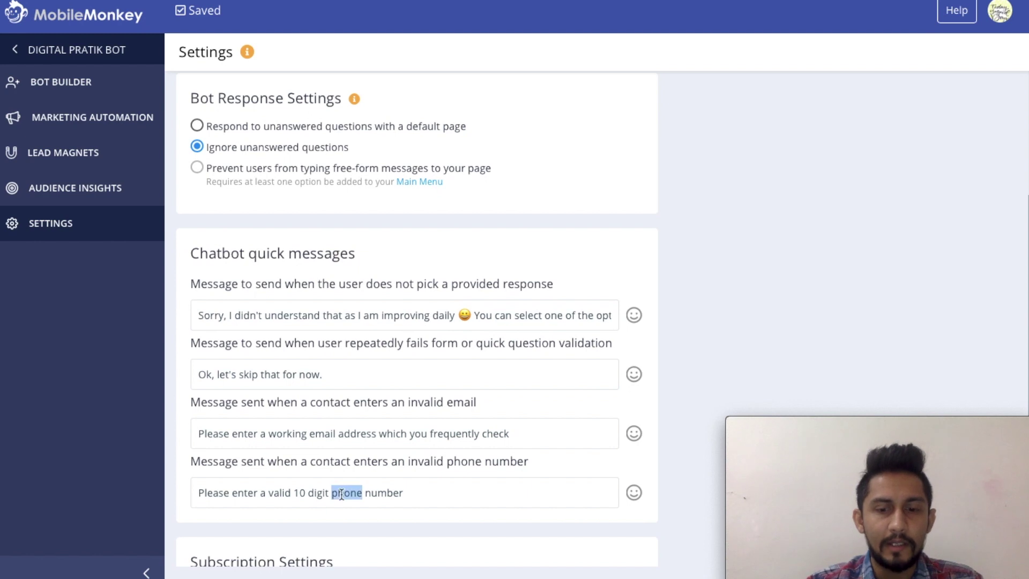
{"action": "type", "text": "mobile phone"}
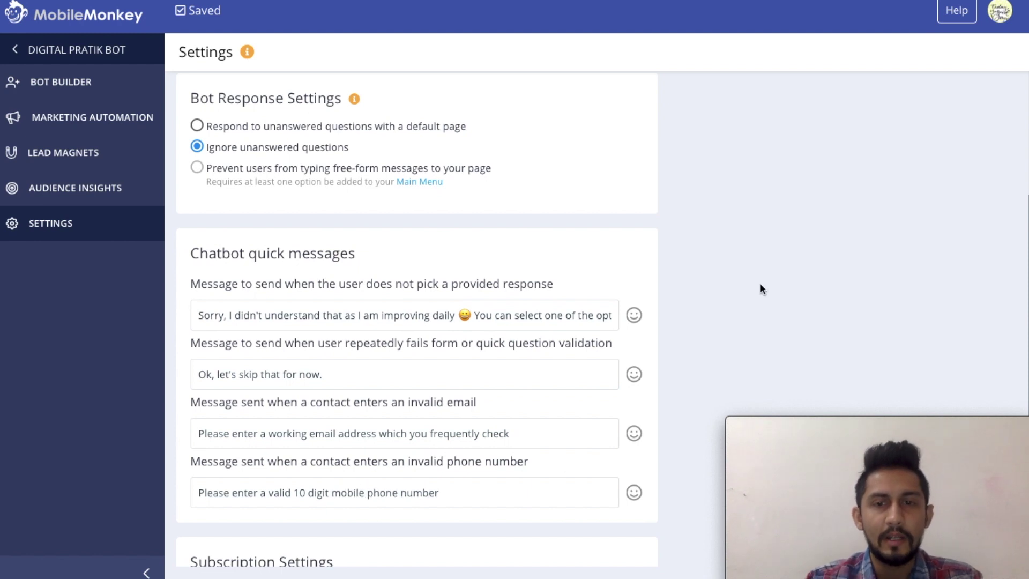
{"action": "left_click", "coordinate": [763, 272]}
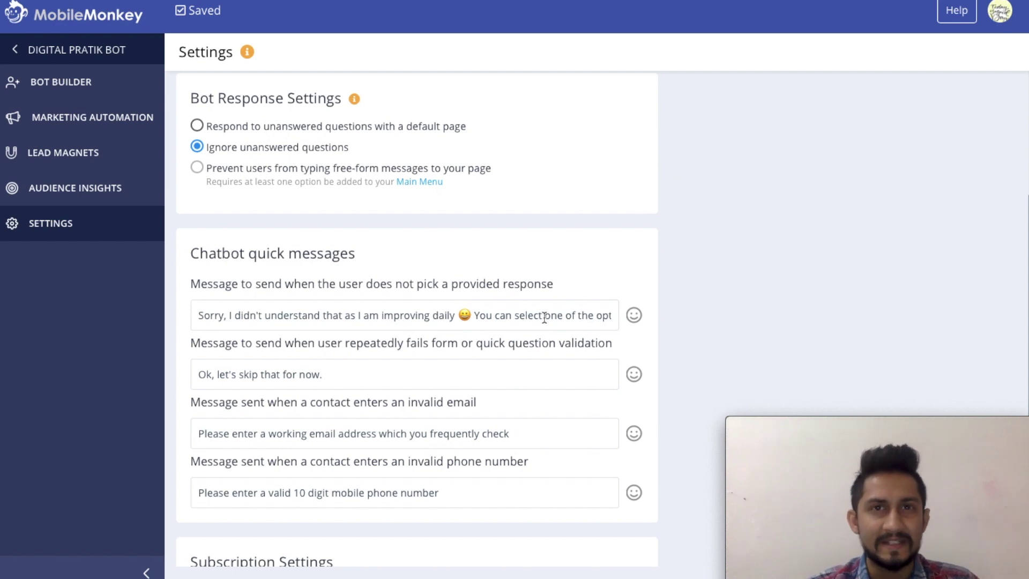
{"action": "scroll", "coordinate": [544, 317], "scroll_direction": "down", "scroll_amount": 6}
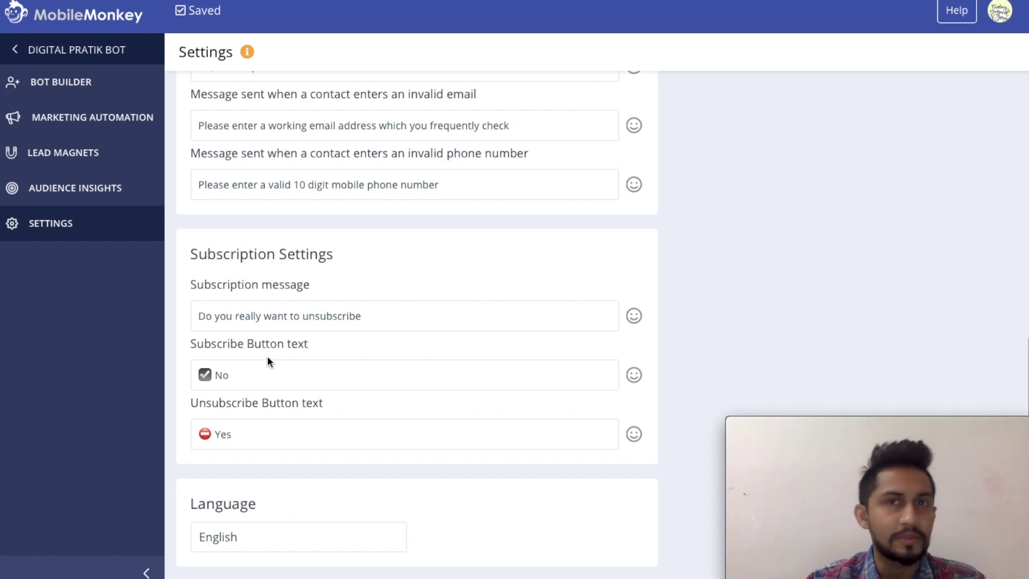
Step: Delete the tick emoji before 'No' in the Subscribe Button text
{"action": "left_click", "coordinate": [631, 374]}
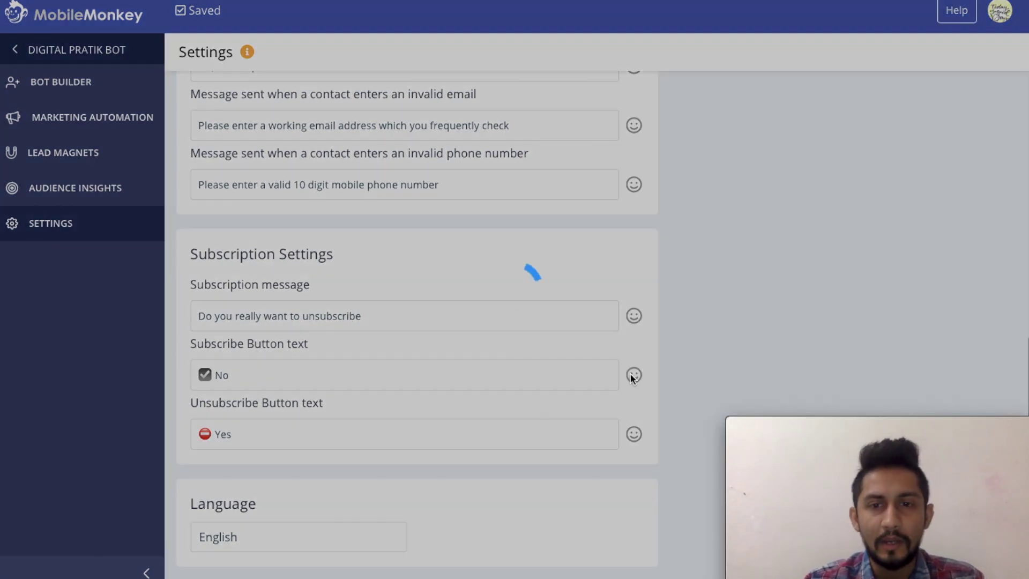
{"action": "left_click", "coordinate": [633, 377]}
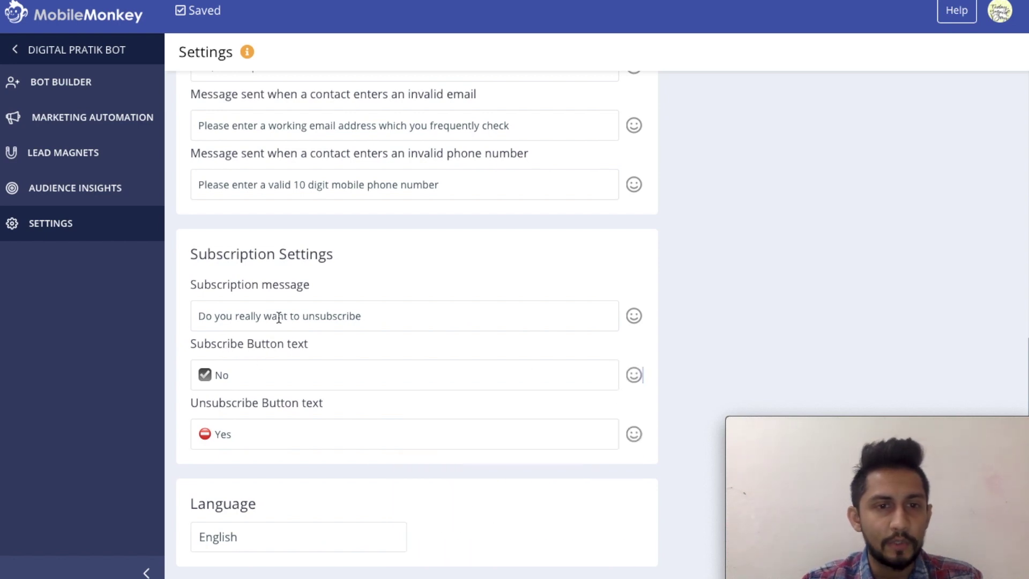
{"action": "left_click", "coordinate": [635, 378]}
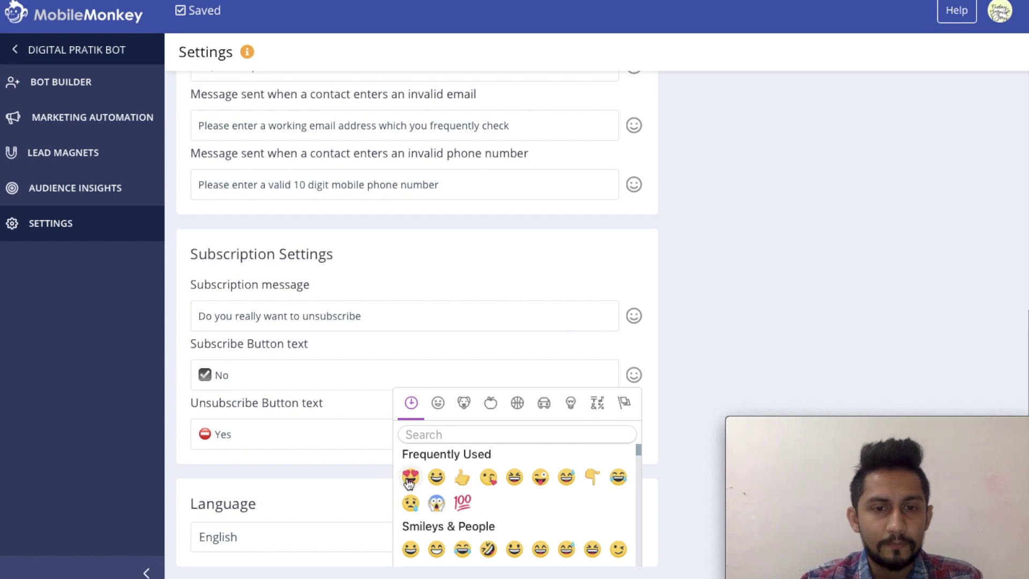
{"action": "left_click", "coordinate": [247, 380]}
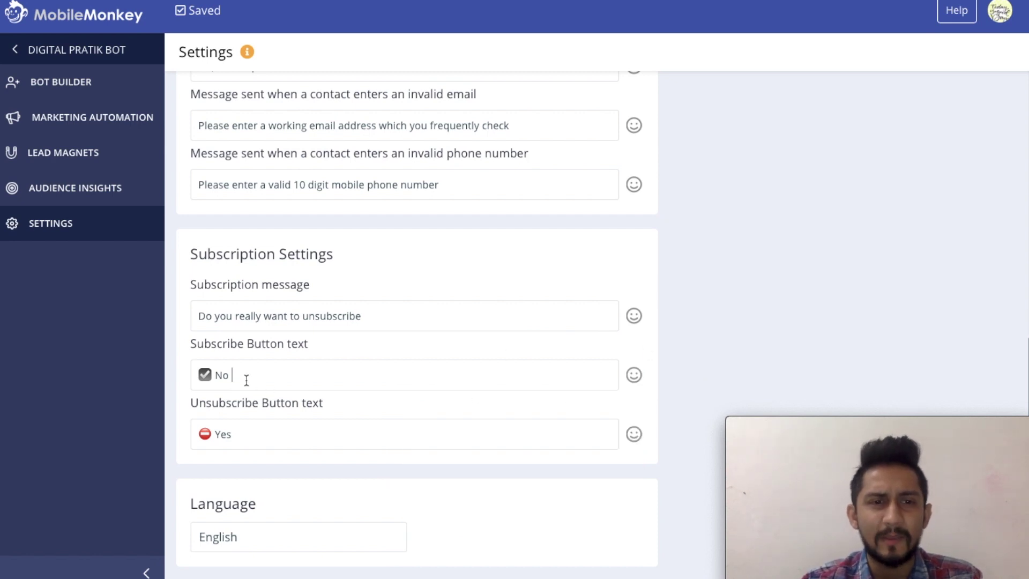
{"action": "key", "text": "BackSpace"}
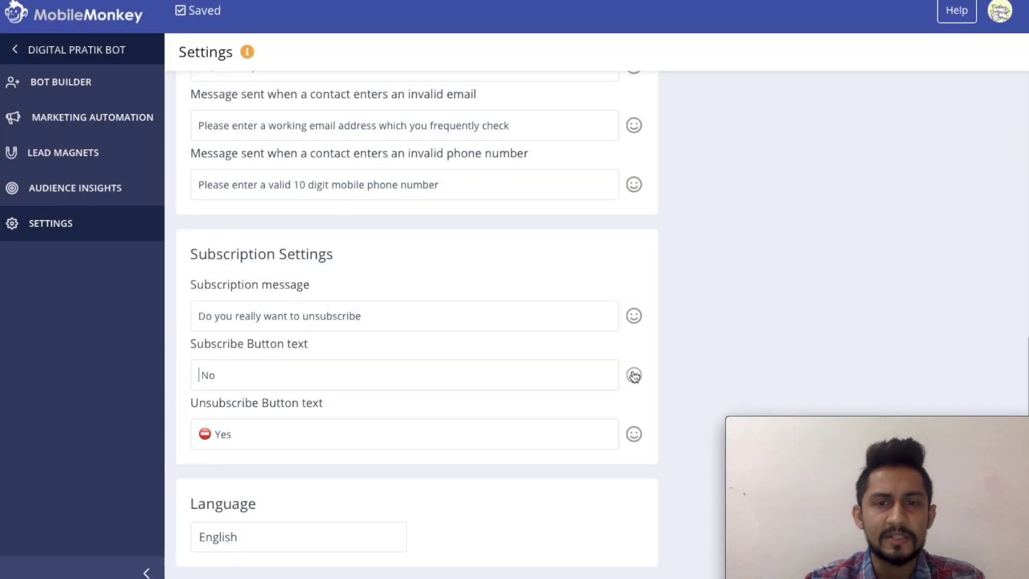
Step: Search the emoji picker for 'tick' and add the heavy check mark after 'No'
{"action": "left_click", "coordinate": [634, 374]}
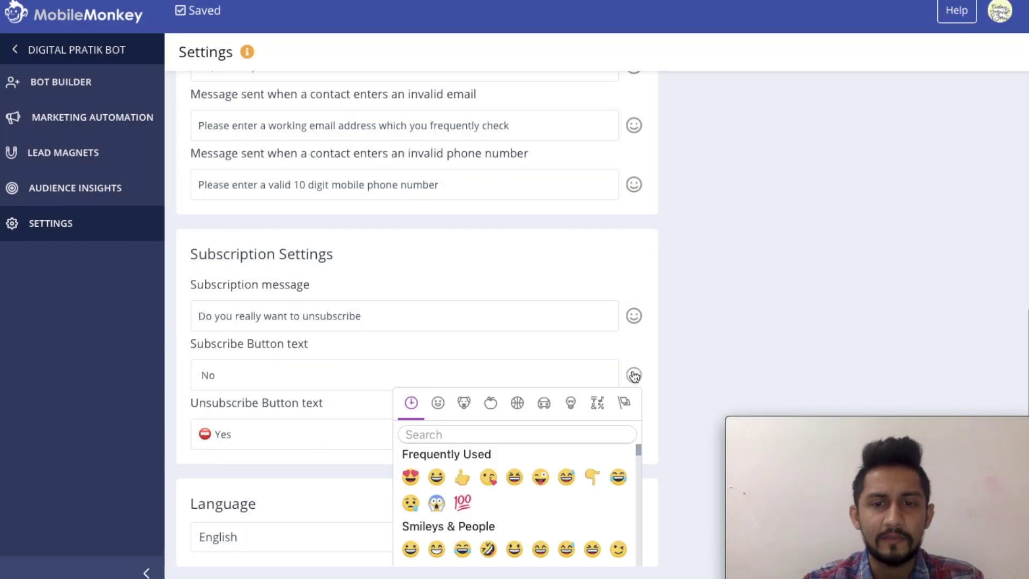
{"action": "left_click", "coordinate": [489, 434]}
{"action": "type", "text": "tick"}
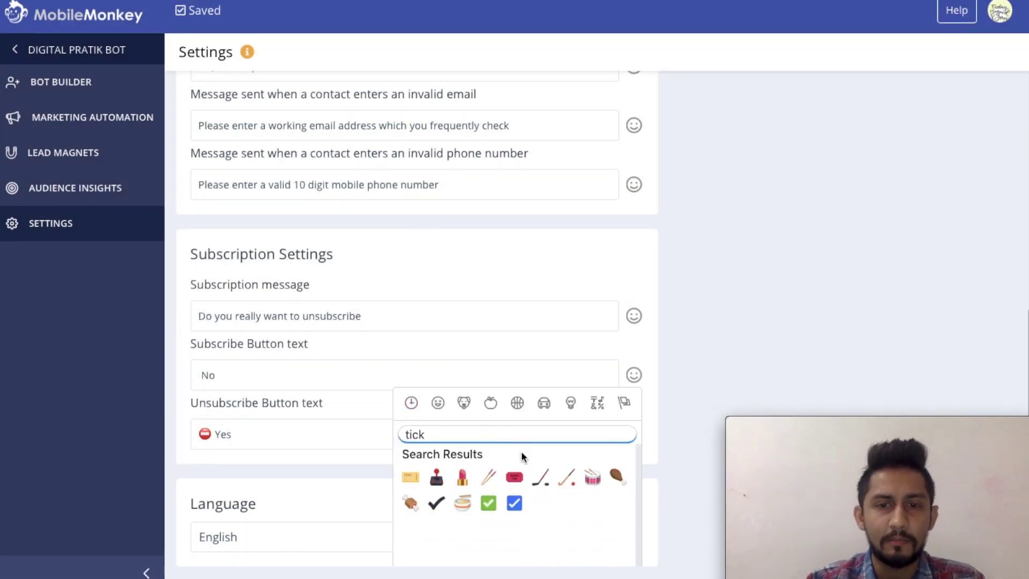
{"action": "left_click", "coordinate": [436, 503]}
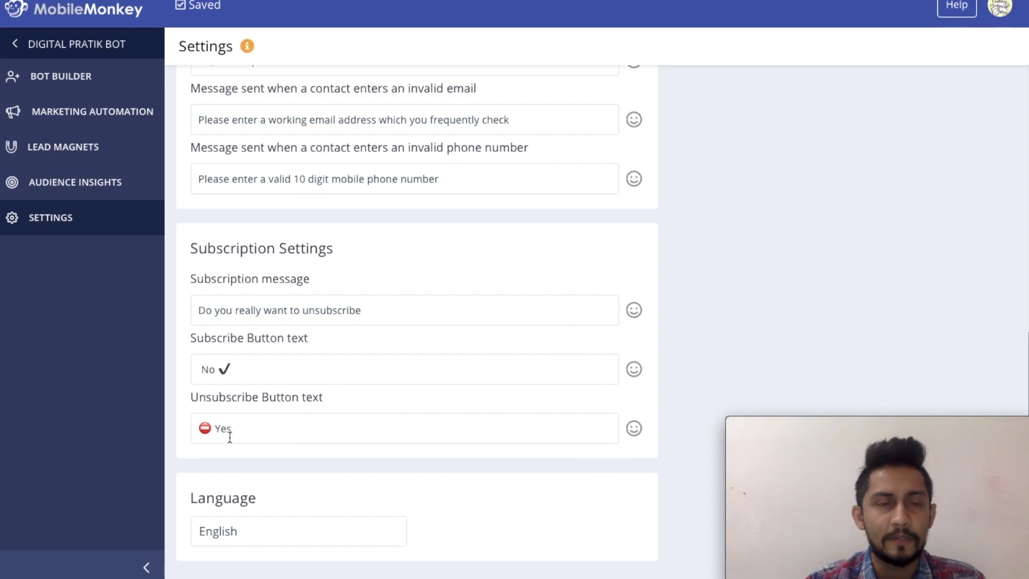
{"action": "scroll", "coordinate": [357, 441], "scroll_direction": "up", "scroll_amount": 10}
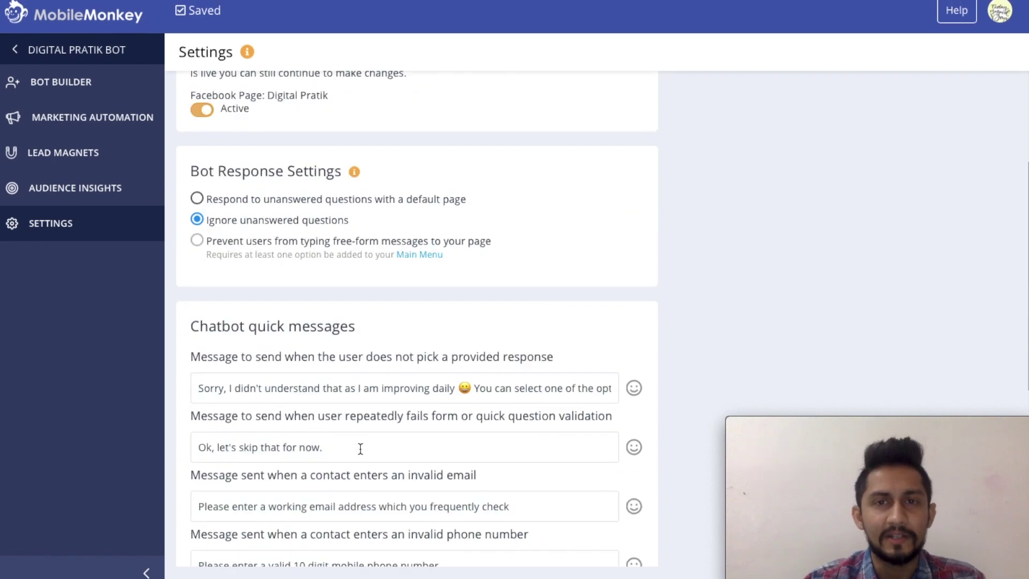
{"action": "scroll", "coordinate": [437, 425], "scroll_direction": "down", "scroll_amount": 2}
{"action": "scroll", "coordinate": [437, 425], "scroll_direction": "up", "scroll_amount": 2}
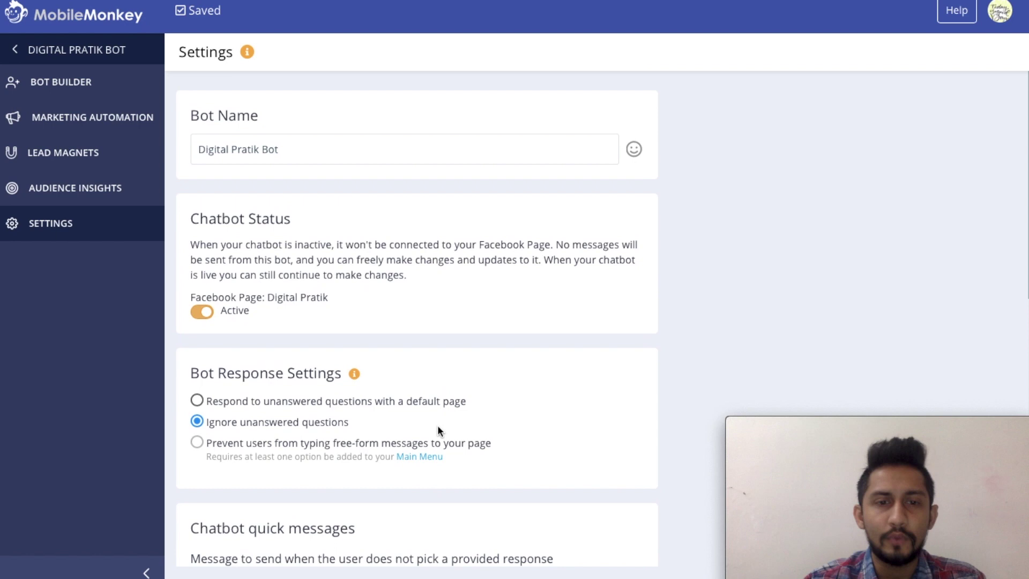
{"action": "scroll", "coordinate": [437, 426], "scroll_direction": "down", "scroll_amount": 10}
{"action": "scroll", "coordinate": [439, 425], "scroll_direction": "up", "scroll_amount": 10}
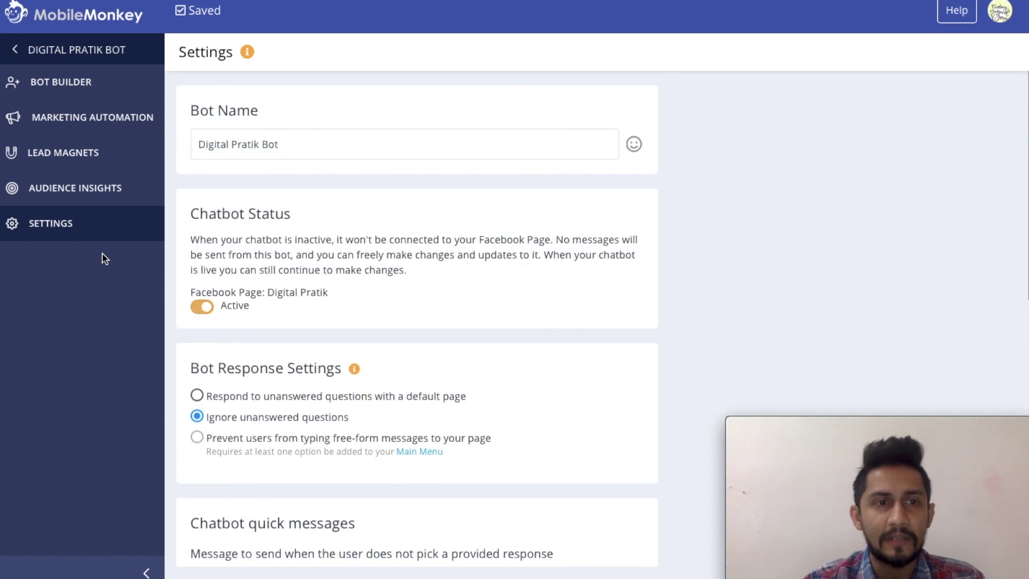